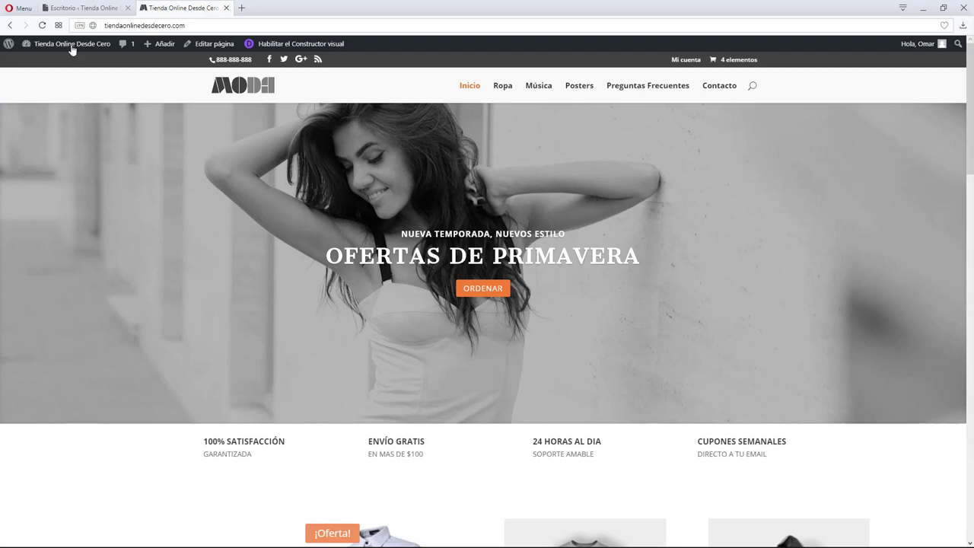
Switch to the WordPress dashboard and start a new WooCommerce product.
{"action": "left_click", "coordinate": [83, 8]}
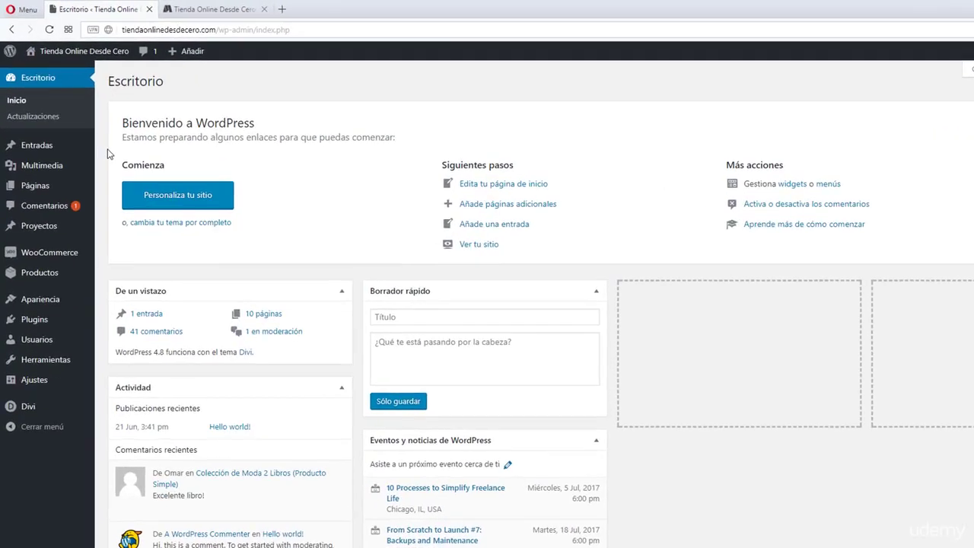
{"action": "mouse_move", "coordinate": [63, 281]}
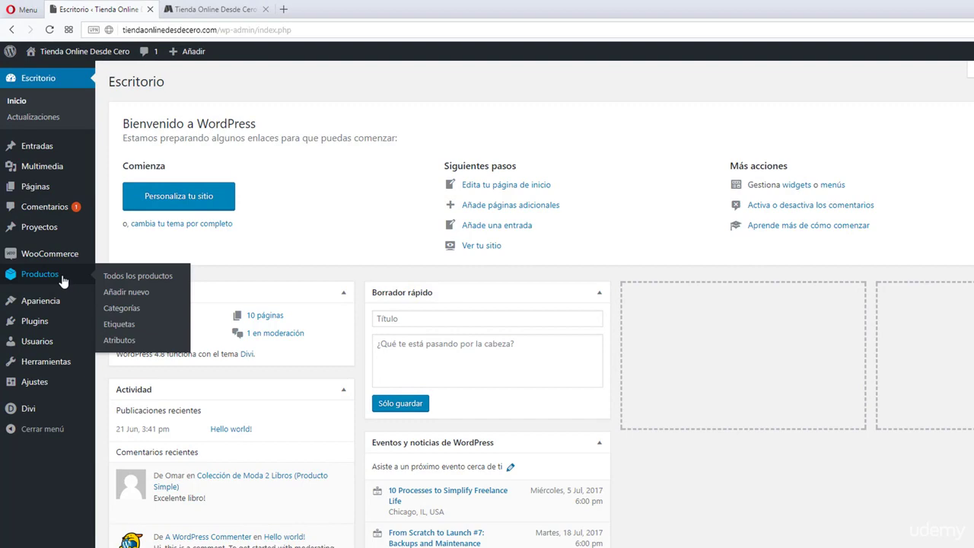
{"action": "left_click", "coordinate": [115, 292]}
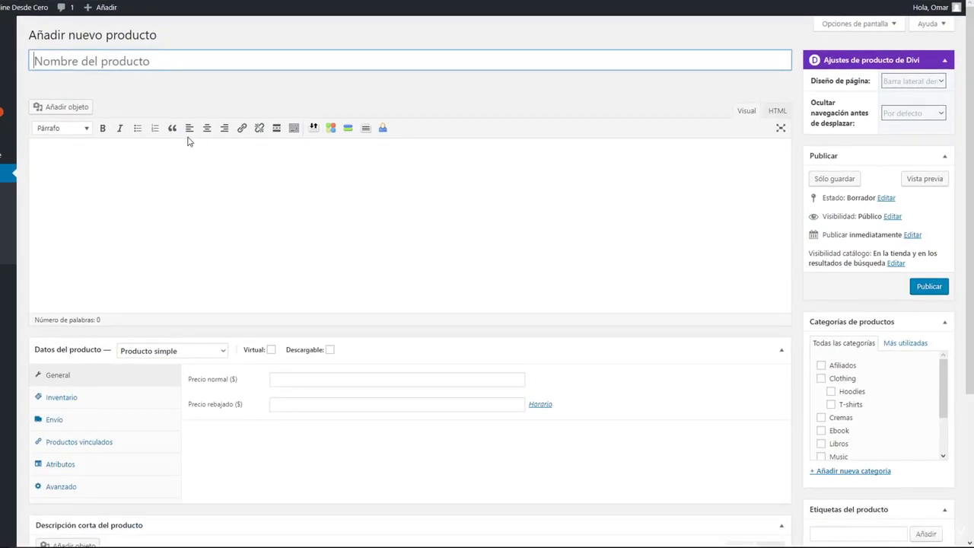
{"action": "scroll", "coordinate": [174, 144], "scroll_direction": "down", "scroll_amount": 3}
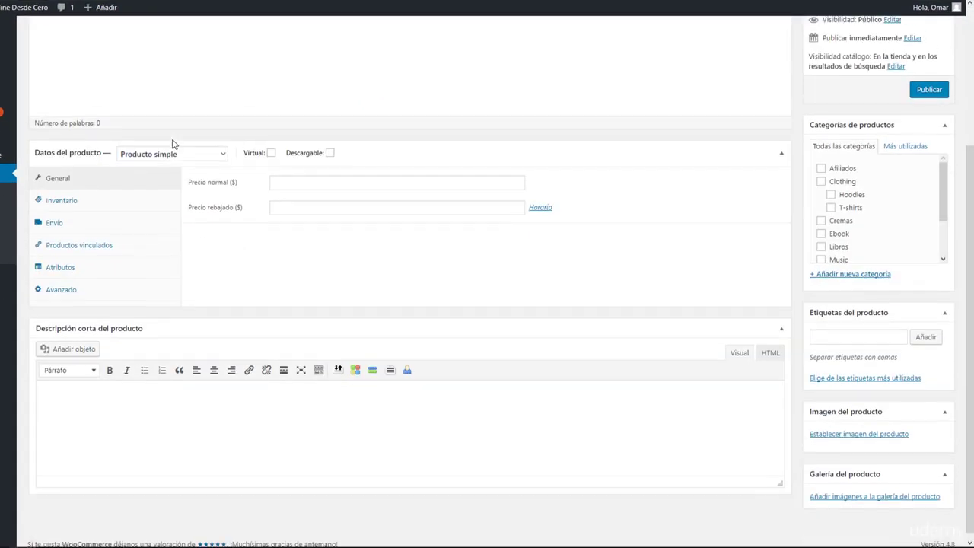
{"action": "scroll", "coordinate": [174, 144], "scroll_direction": "up", "scroll_amount": 3}
Name the product "Ebook & Audio Como Crecer Tu Empresa en 7 Días (Producto Descargable)".
{"action": "right_click", "coordinate": [114, 61]}
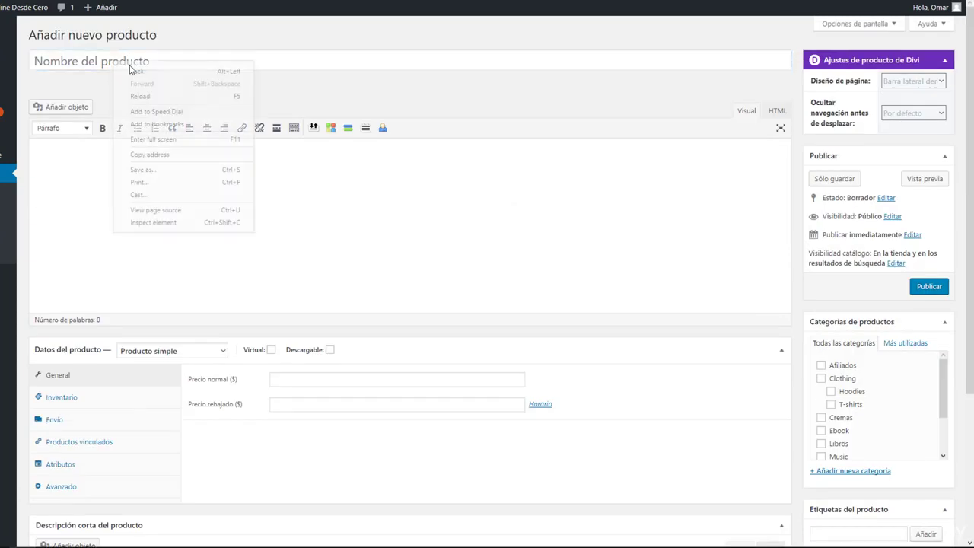
{"action": "left_click", "coordinate": [94, 61]}
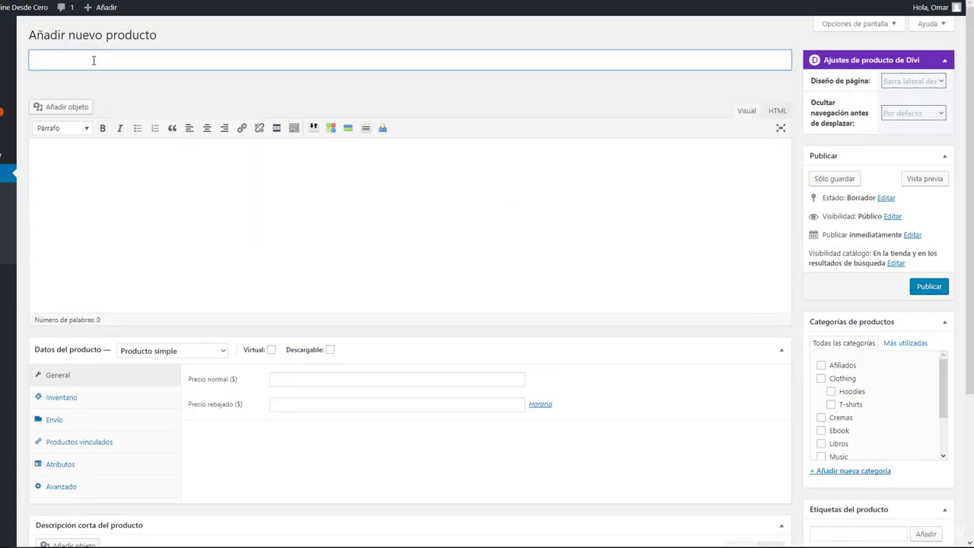
{"action": "type", "text": "Ebook & Audio Como Crecer Tu Empresa en 7 Días (Producto Descargable)"}
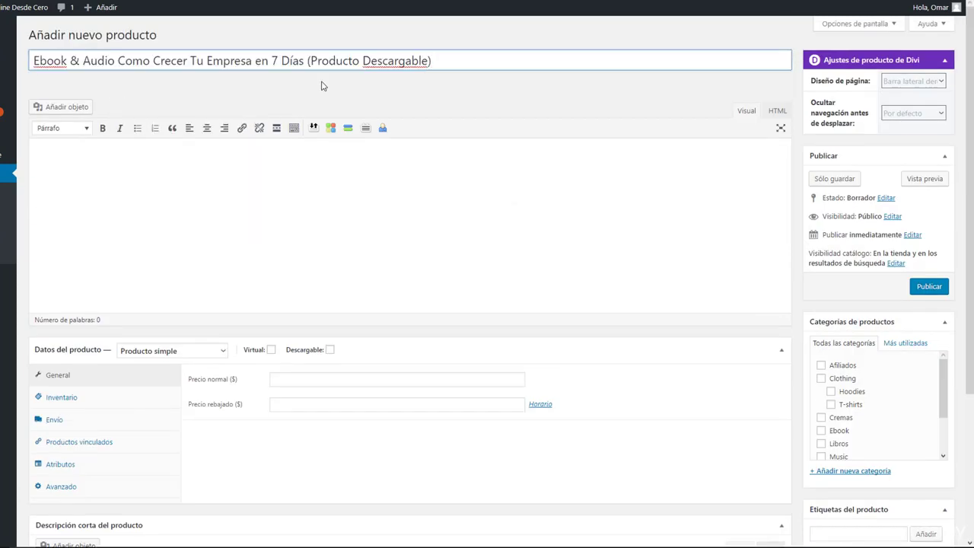
{"action": "left_click_drag", "start_coordinate": [306, 60], "coordinate": [478, 61]}
{"action": "left_click", "coordinate": [477, 60]}
Fill both the main description and the short product description with the "Lorem ipsum dolor sit amet" placeholder paragraph.
{"action": "right_click", "coordinate": [136, 191]}
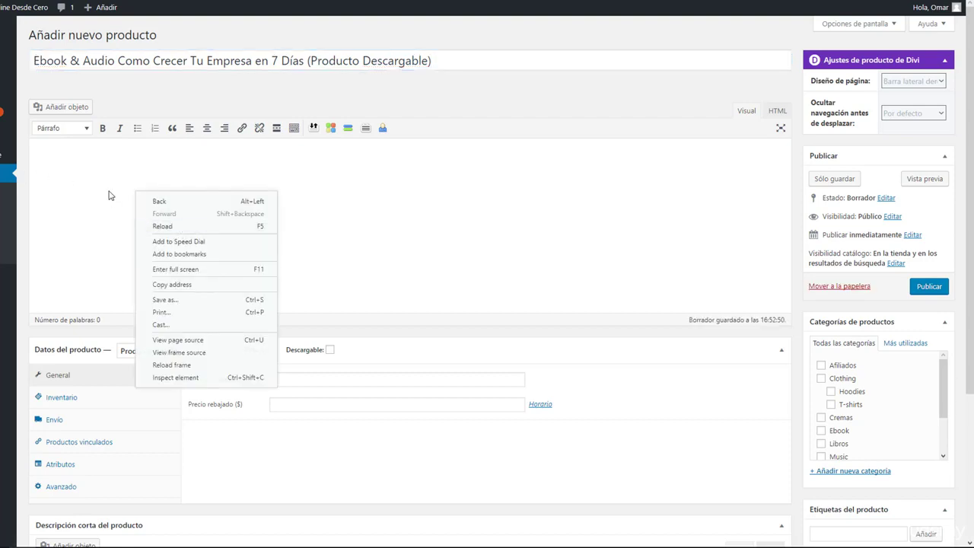
{"action": "left_click", "coordinate": [108, 190]}
{"action": "type", "text": "Lorem ipsum dolor sit amet, consectetuer adipiscing elit. Aenean commodo ligula eget dolor. Aenean massa. Cum sociis natoque penatibus et magnis dis parturient montes, nascetur ridiculus mus."}
{"action": "scroll", "coordinate": [202, 287], "scroll_direction": "down", "scroll_amount": 3}
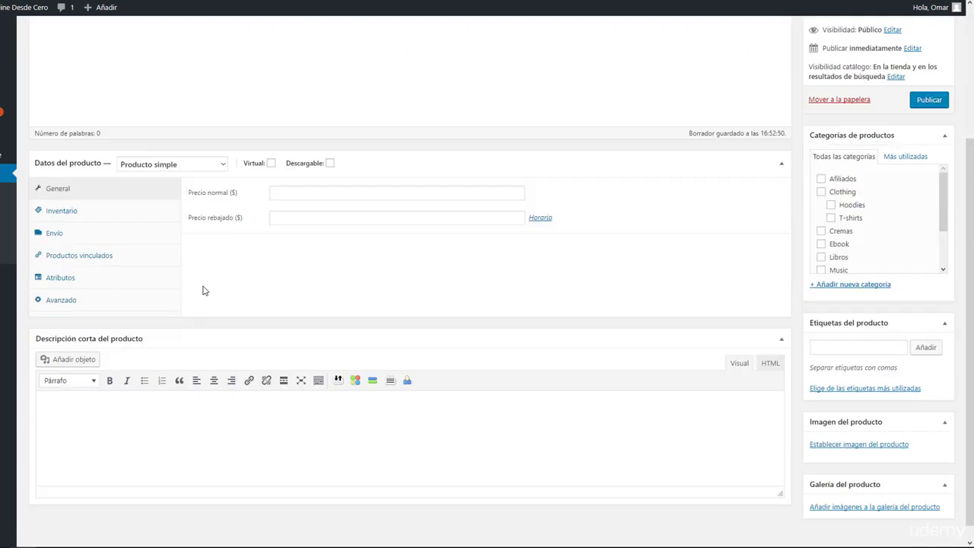
{"action": "left_click", "coordinate": [154, 421]}
{"action": "type", "text": "Lorem ipsum dolor sit amet, consectetuer adipiscing elit. Aenean commodo ligula eget dolor. Aenean massa. Cum sociis natoque penatibus et magnis dis parturient montes, nascetur ridiculus mus."}
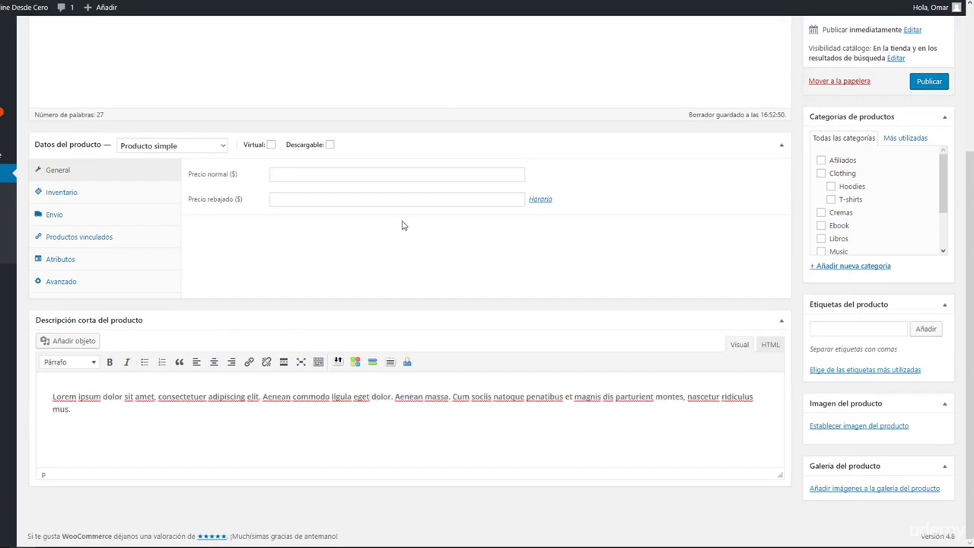
Assign the product to the Ebook category.
{"action": "scroll", "coordinate": [403, 224], "scroll_direction": "up", "scroll_amount": 4}
{"action": "scroll", "coordinate": [732, 294], "scroll_direction": "down", "scroll_amount": 2}
{"action": "scroll", "coordinate": [732, 294], "scroll_direction": "down", "scroll_amount": 2}
{"action": "left_click_drag", "start_coordinate": [943, 193], "coordinate": [943, 222]}
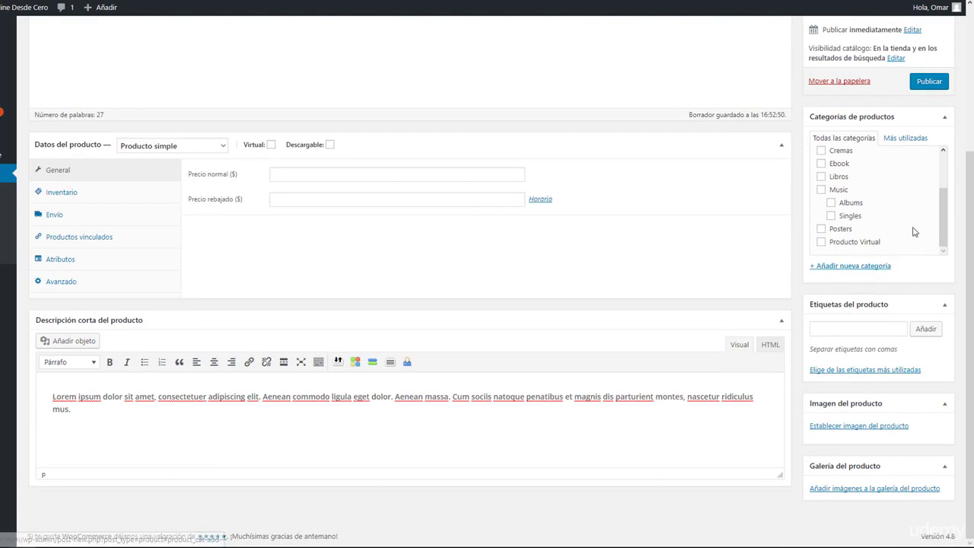
{"action": "scroll", "coordinate": [942, 213], "scroll_direction": "up", "scroll_amount": 1}
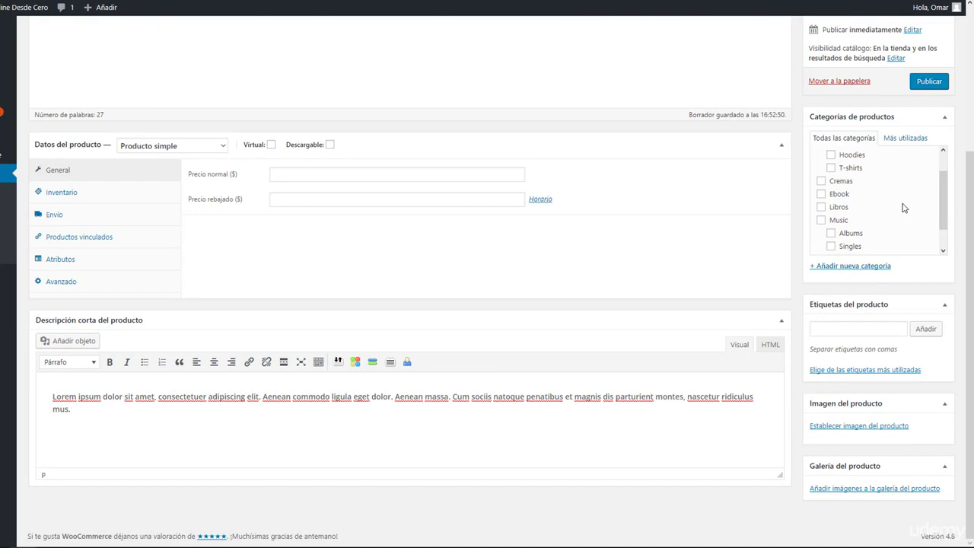
{"action": "left_click", "coordinate": [821, 195]}
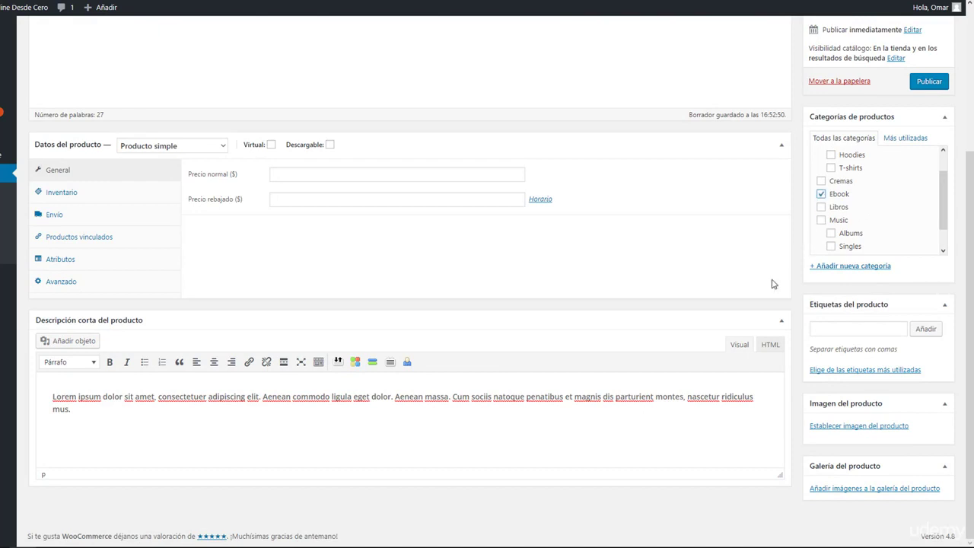
Add the product tags "ebook" and "audio".
{"action": "left_click", "coordinate": [856, 332]}
{"action": "type", "text": "ebook, audio,"}
{"action": "left_click", "coordinate": [924, 330]}
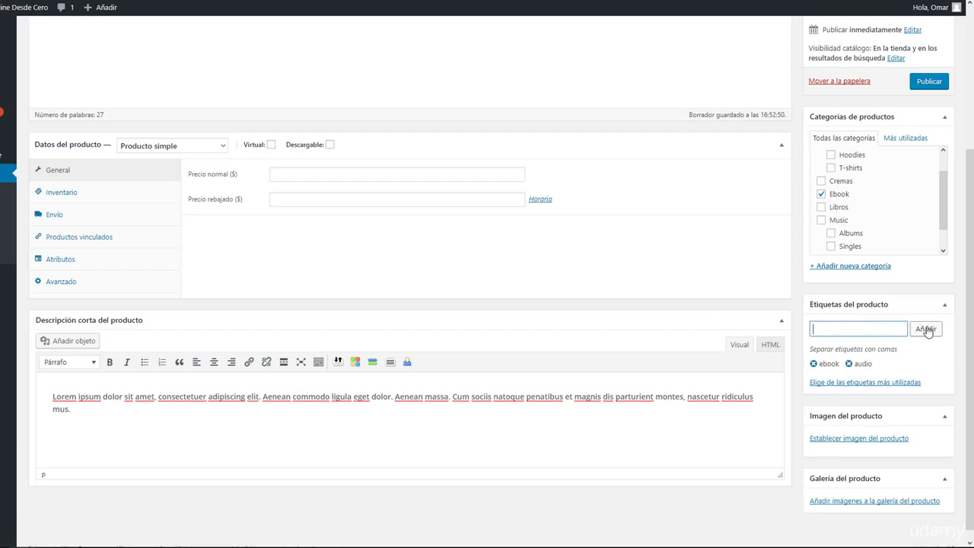
Set producto-descargable.jpg from the media library as the product image.
{"action": "left_click", "coordinate": [830, 439]}
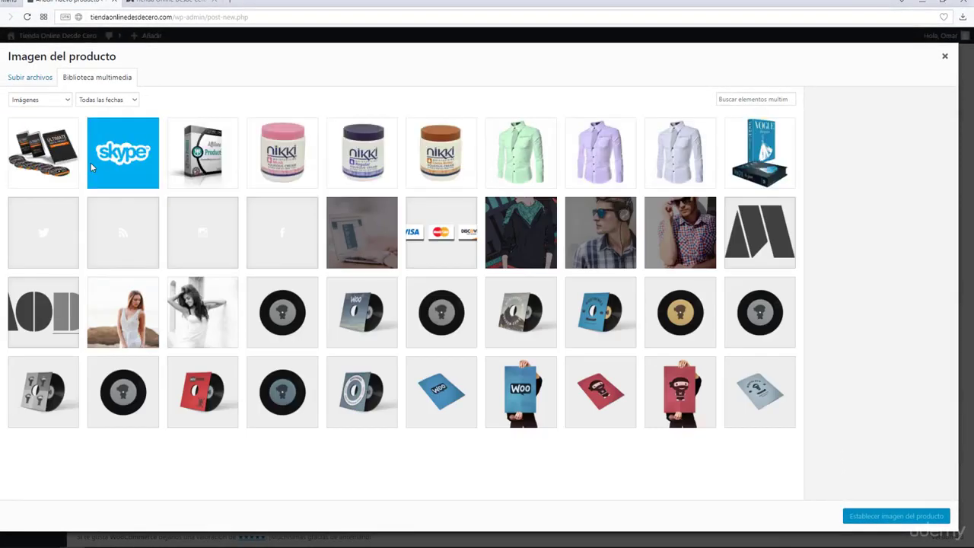
{"action": "left_click", "coordinate": [48, 158]}
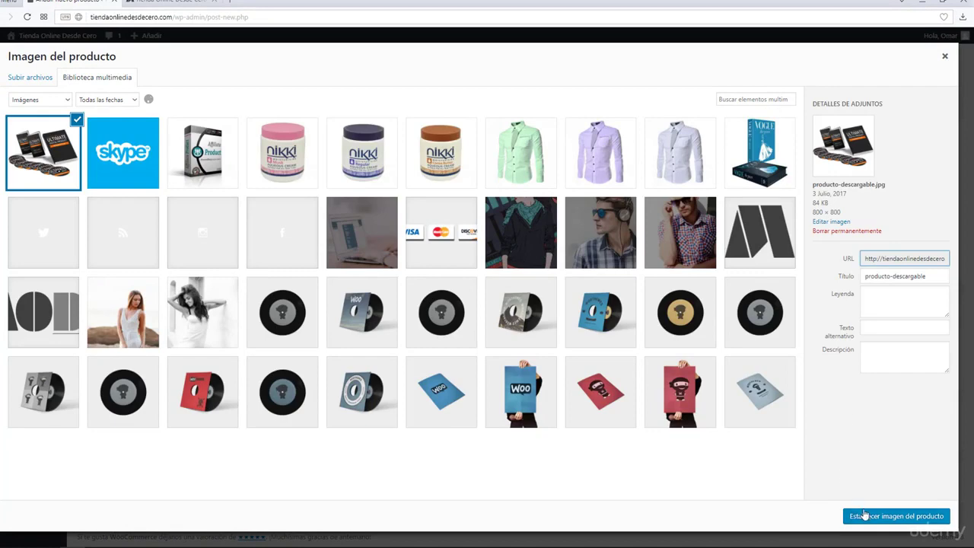
{"action": "left_click", "coordinate": [871, 518]}
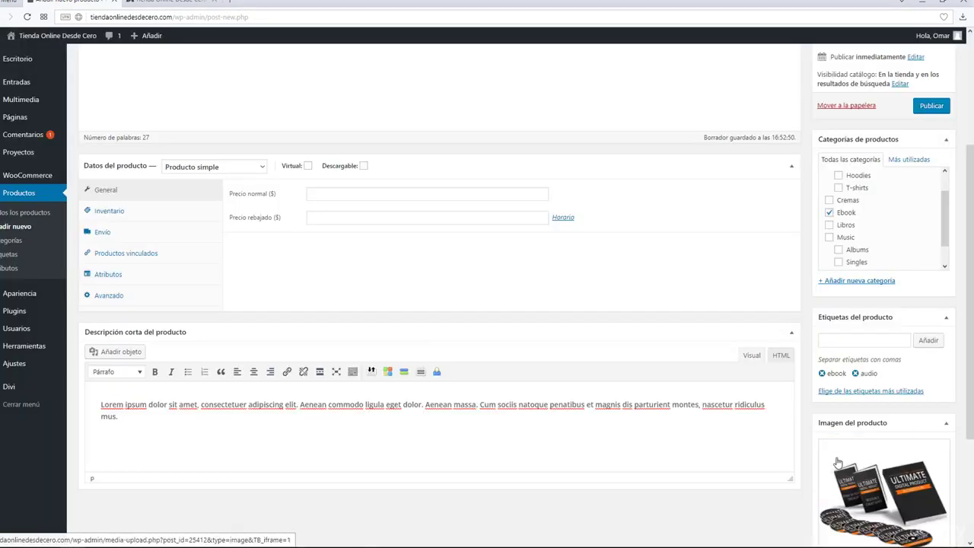
{"action": "scroll", "coordinate": [765, 430], "scroll_direction": "down", "scroll_amount": 2}
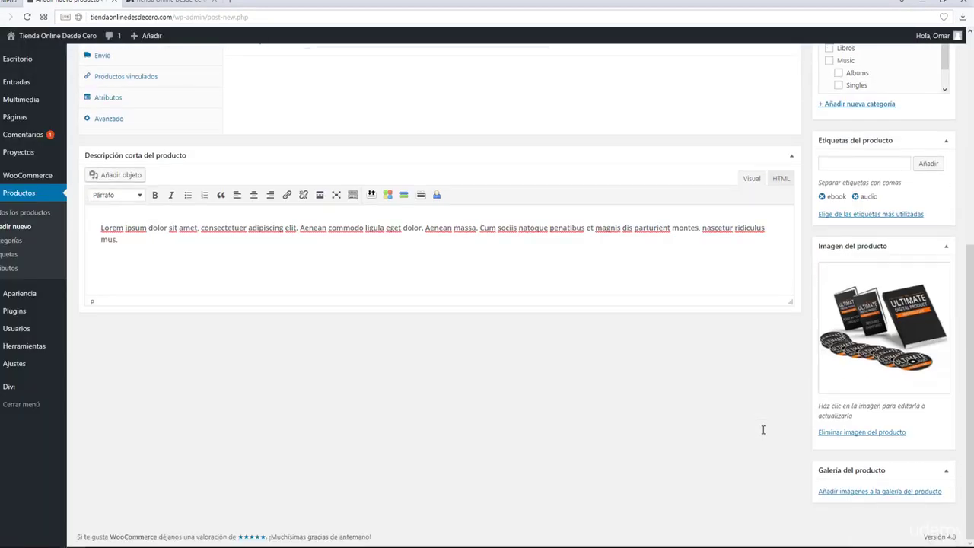
{"action": "scroll", "coordinate": [865, 156], "scroll_direction": "up", "scroll_amount": 4}
{"action": "scroll", "coordinate": [875, 318], "scroll_direction": "down", "scroll_amount": 3}
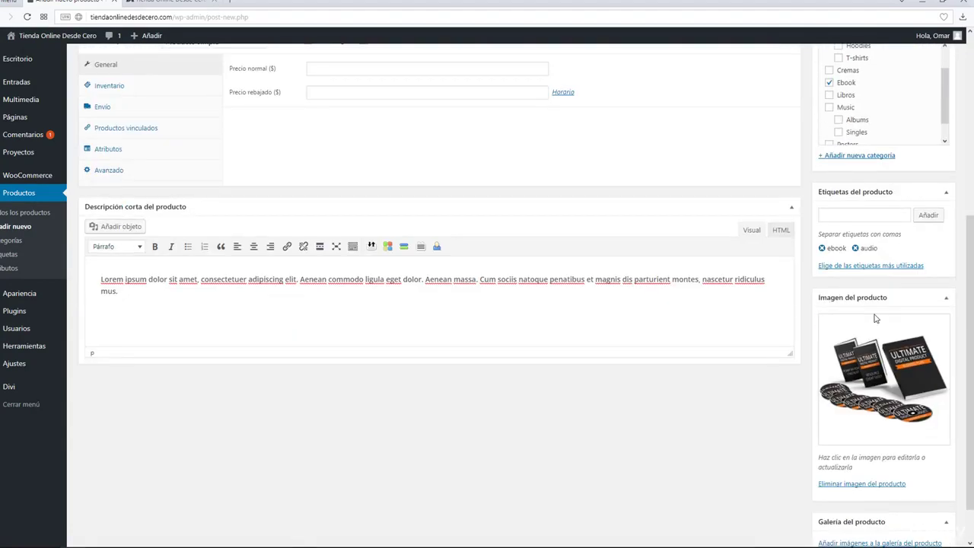
{"action": "scroll", "coordinate": [870, 437], "scroll_direction": "down", "scroll_amount": 1}
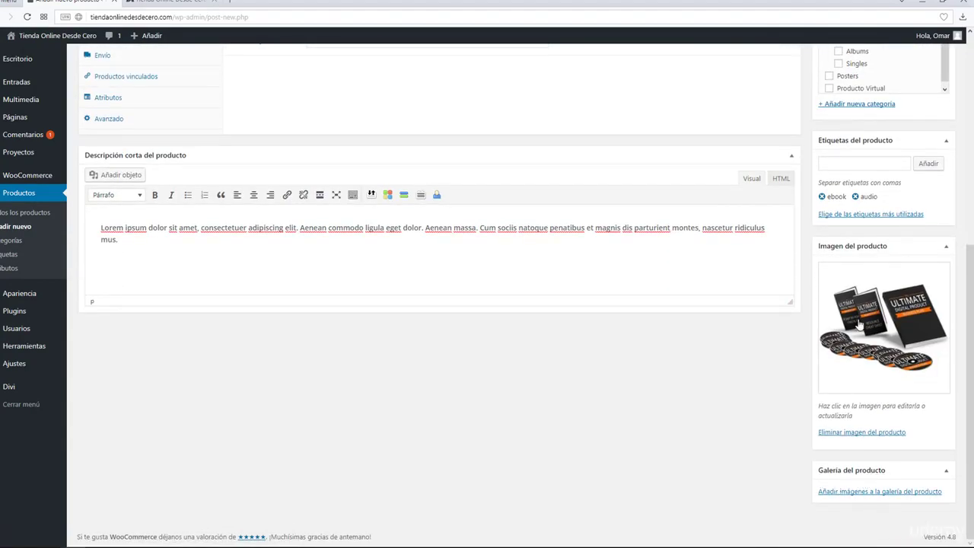
Mark the simple product as downloadable (Descargable) in the product data.
{"action": "scroll", "coordinate": [718, 381], "scroll_direction": "up", "scroll_amount": 3}
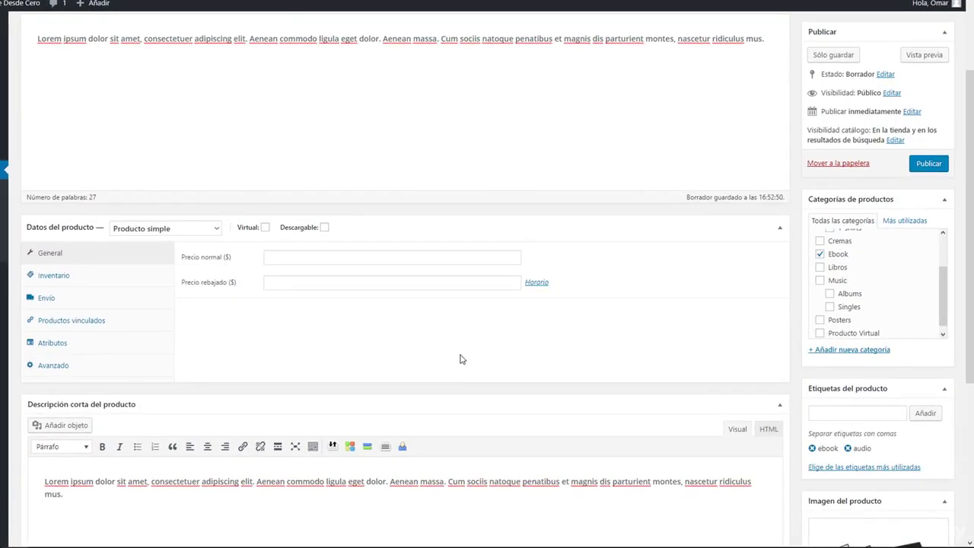
{"action": "scroll", "coordinate": [185, 305], "scroll_direction": "down", "scroll_amount": 2}
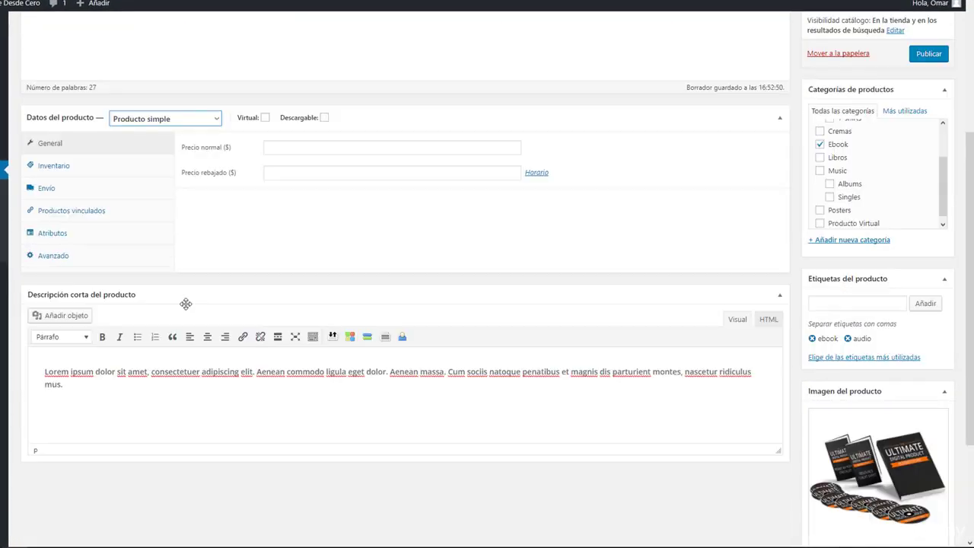
{"action": "scroll", "coordinate": [177, 286], "scroll_direction": "up", "scroll_amount": 1}
{"action": "scroll", "coordinate": [197, 236], "scroll_direction": "down", "scroll_amount": 1}
{"action": "left_click", "coordinate": [325, 118]}
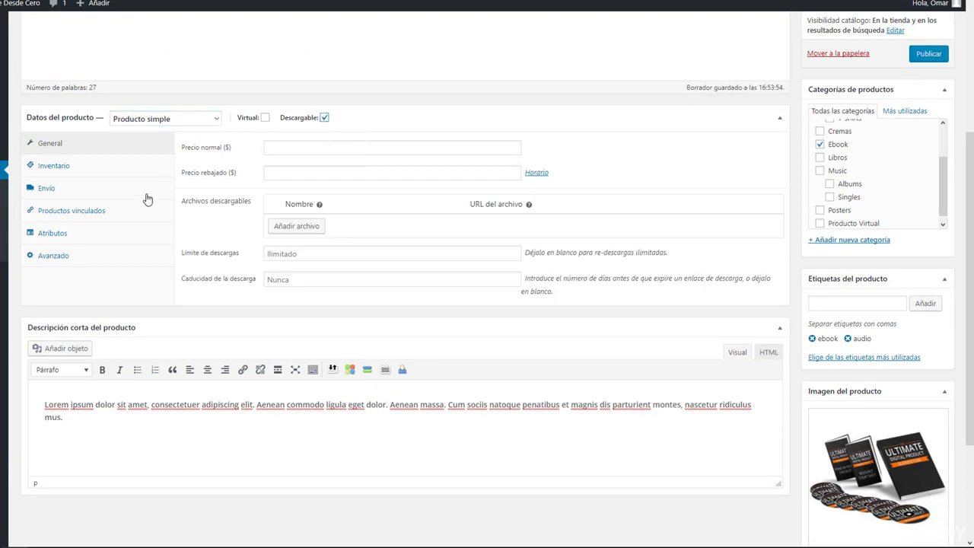
Set the product's regular price to 29.99 and its sale price to 14.99.
{"action": "left_click", "coordinate": [289, 149]}
{"action": "type", "text": "29."}
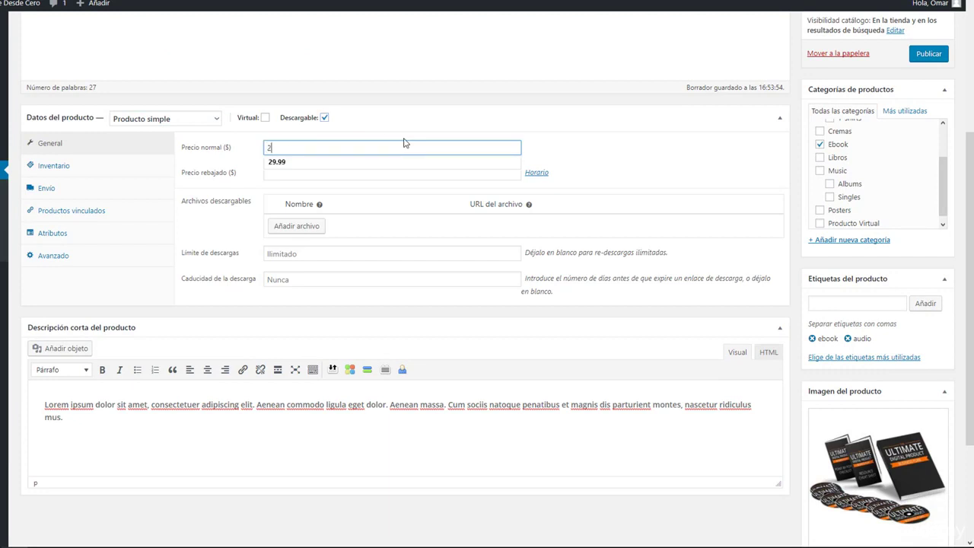
{"action": "left_click", "coordinate": [342, 161]}
{"action": "left_click", "coordinate": [300, 180]}
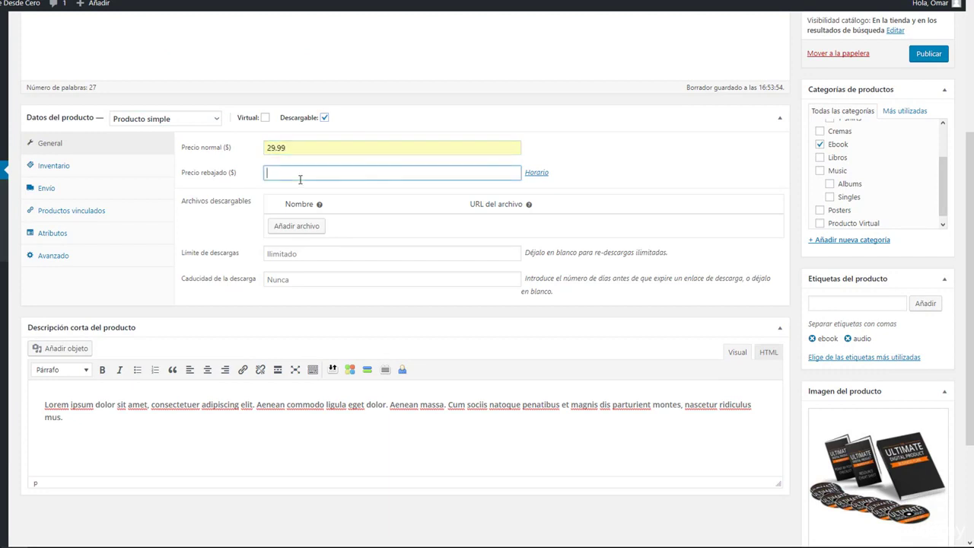
{"action": "type", "text": "14.99"}
{"action": "left_click", "coordinate": [537, 173]}
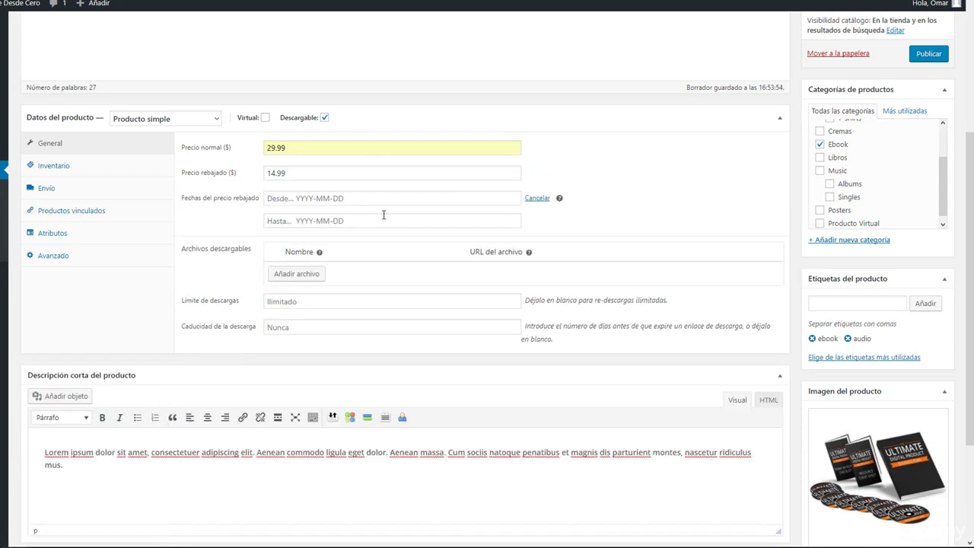
{"action": "left_click", "coordinate": [328, 197]}
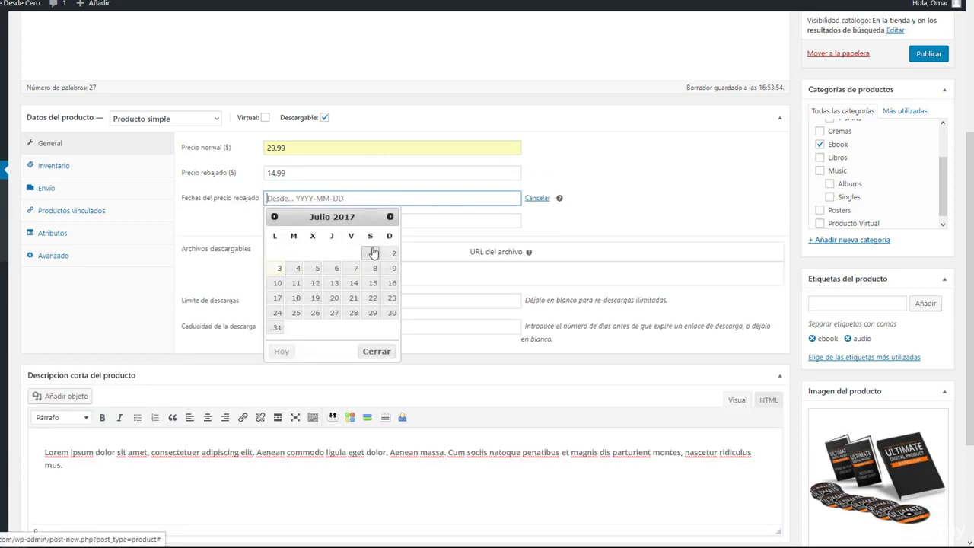
{"action": "left_click", "coordinate": [537, 198]}
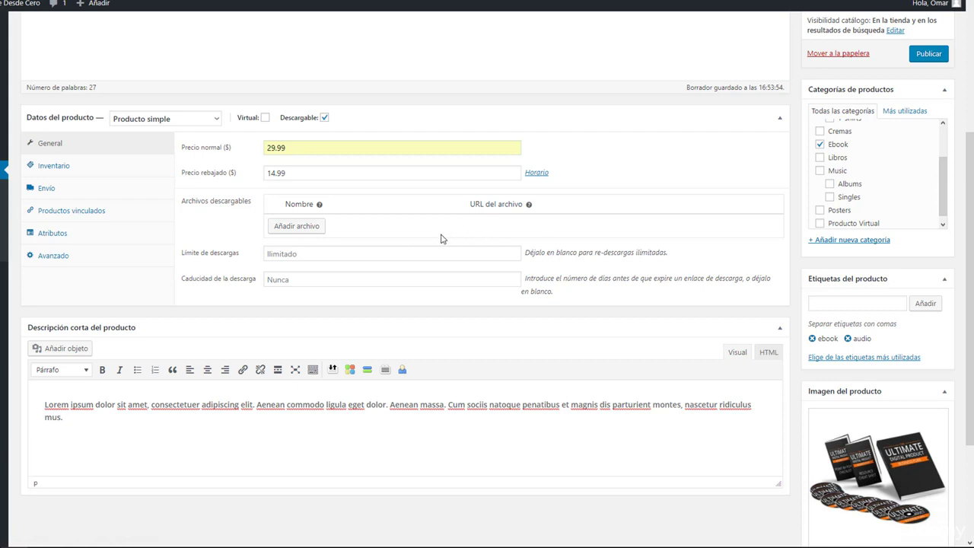
Add a downloadable file entry to the product and name it "Audio 1".
{"action": "left_click", "coordinate": [298, 229]}
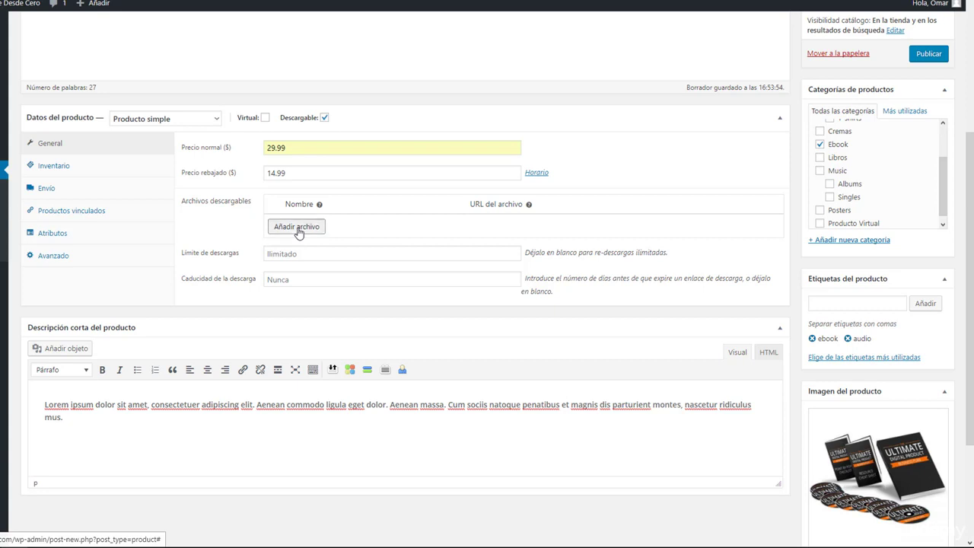
{"action": "left_click", "coordinate": [548, 223]}
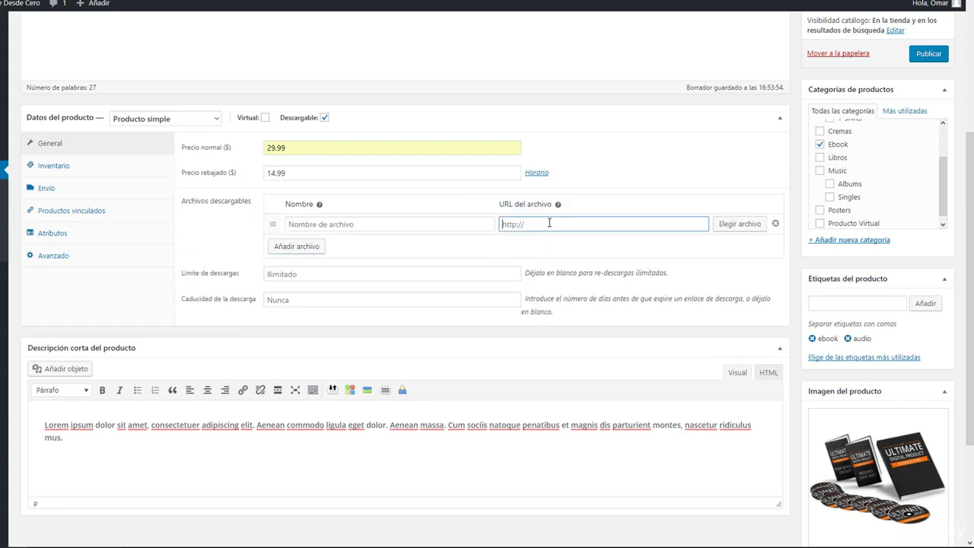
{"action": "left_click", "coordinate": [404, 224]}
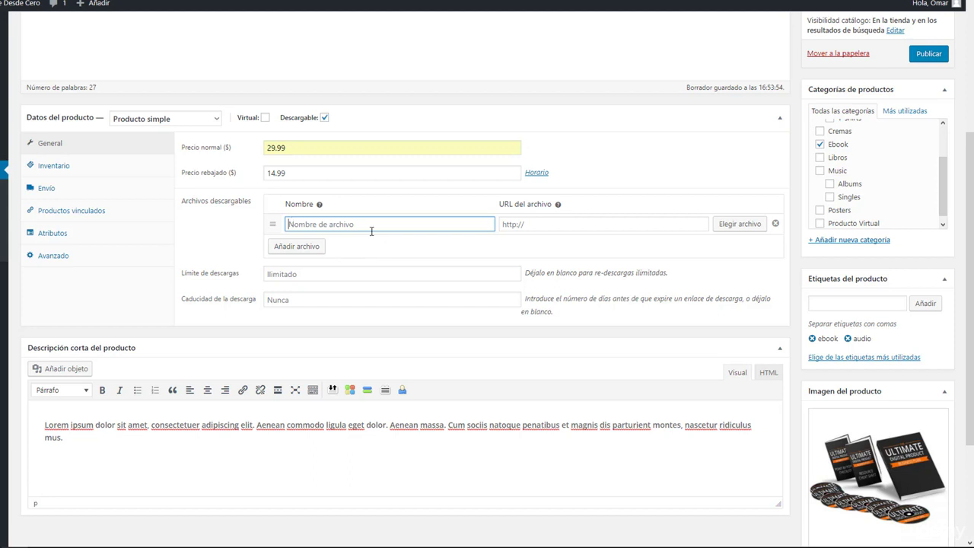
{"action": "type", "text": "Audio 1"}
{"action": "left_click", "coordinate": [507, 241]}
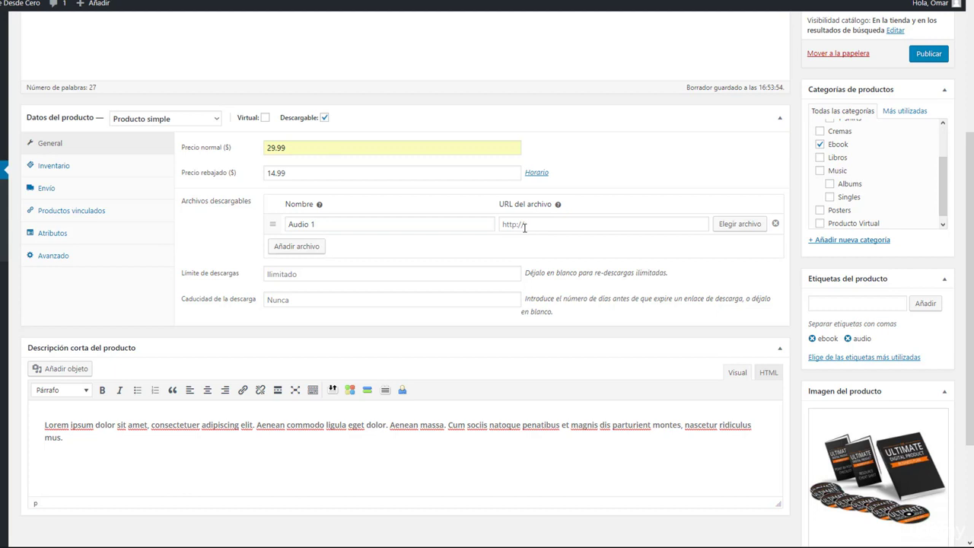
Assign the media library file producto-y-adio-1.txt as the file URL of the Audio 1 download.
{"action": "left_click", "coordinate": [729, 226]}
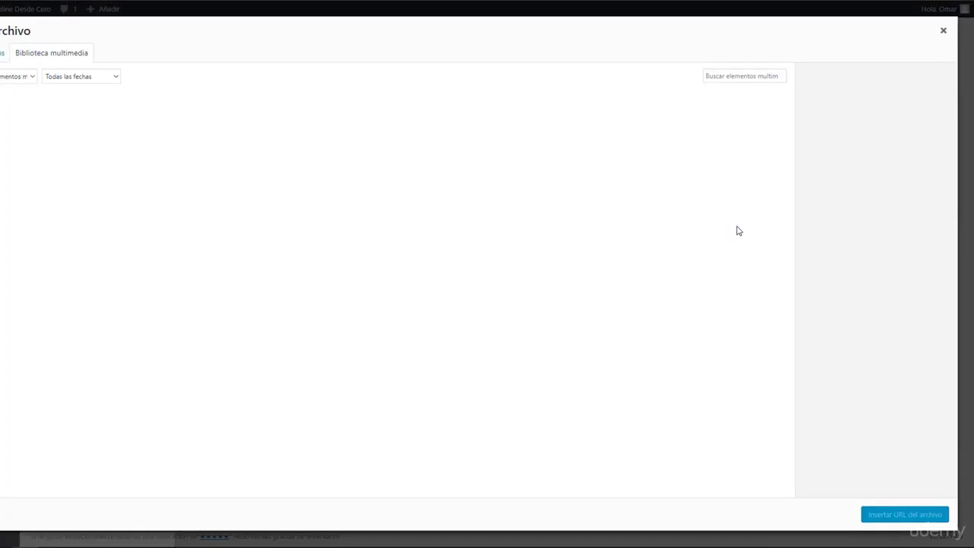
{"action": "left_click", "coordinate": [35, 80]}
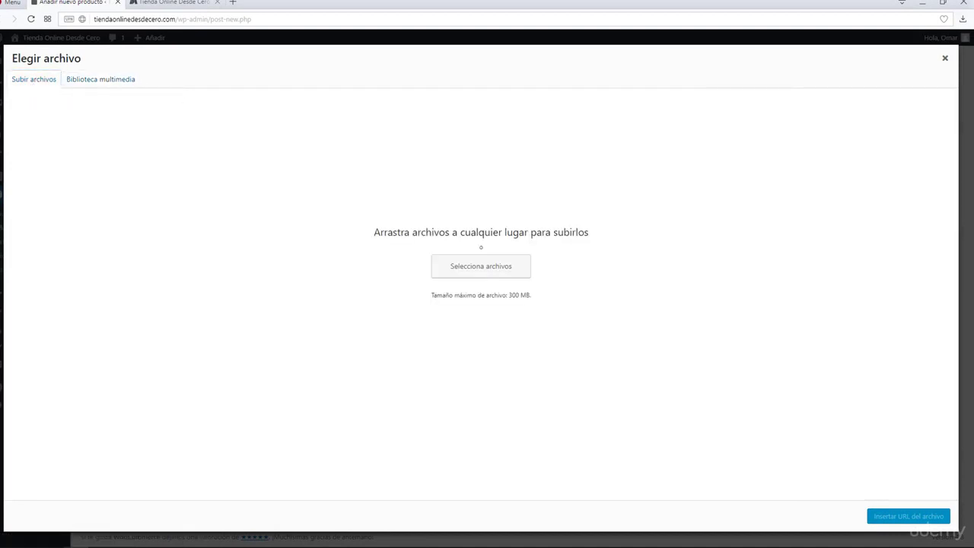
{"action": "left_click_drag", "start_coordinate": [973, 293], "coordinate": [356, 258]}
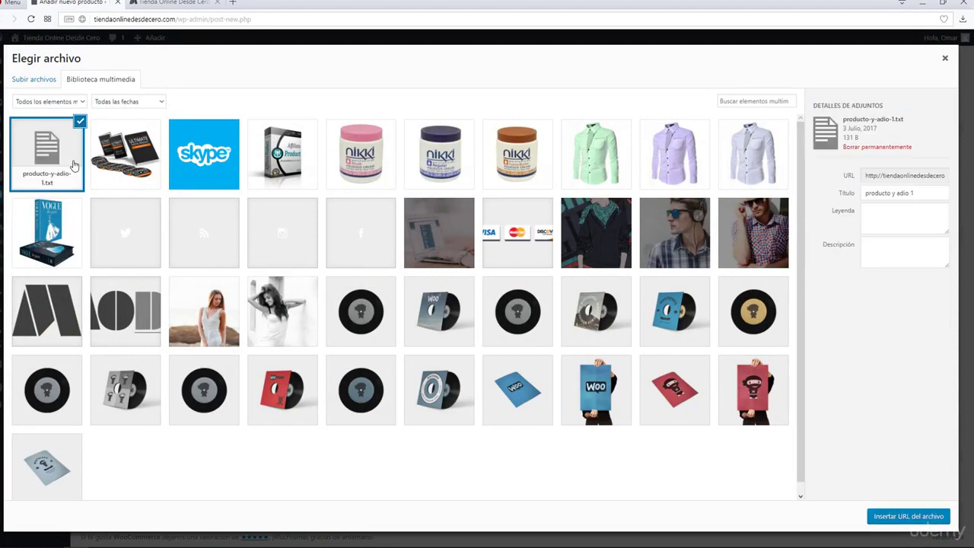
{"action": "left_click", "coordinate": [889, 517]}
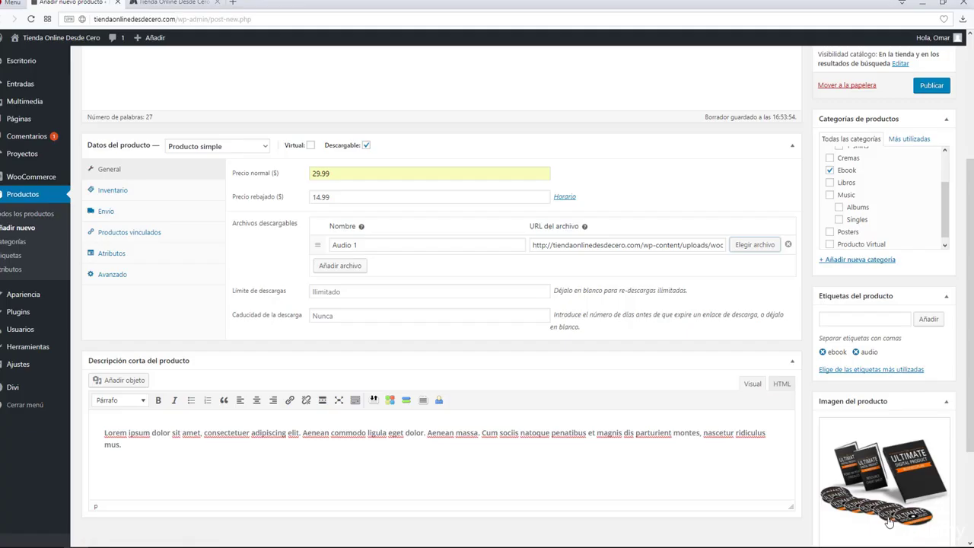
{"action": "left_click_drag", "start_coordinate": [550, 244], "coordinate": [698, 258]}
{"action": "left_click", "coordinate": [672, 263]}
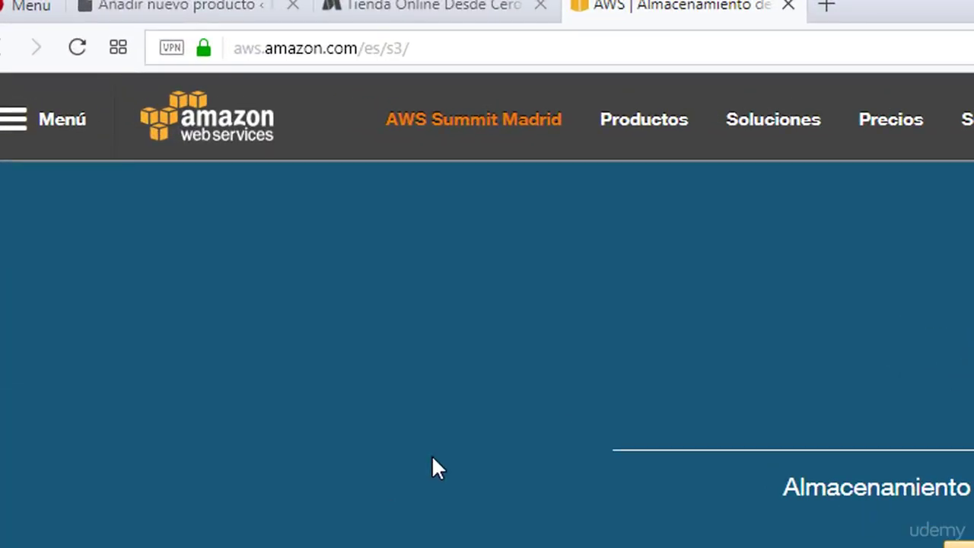
Examine the Amazon S3 page as external storage for downloadable files, comparing it with the product's file URL settings.
{"action": "left_click", "coordinate": [500, 50]}
{"action": "left_click", "coordinate": [489, 48]}
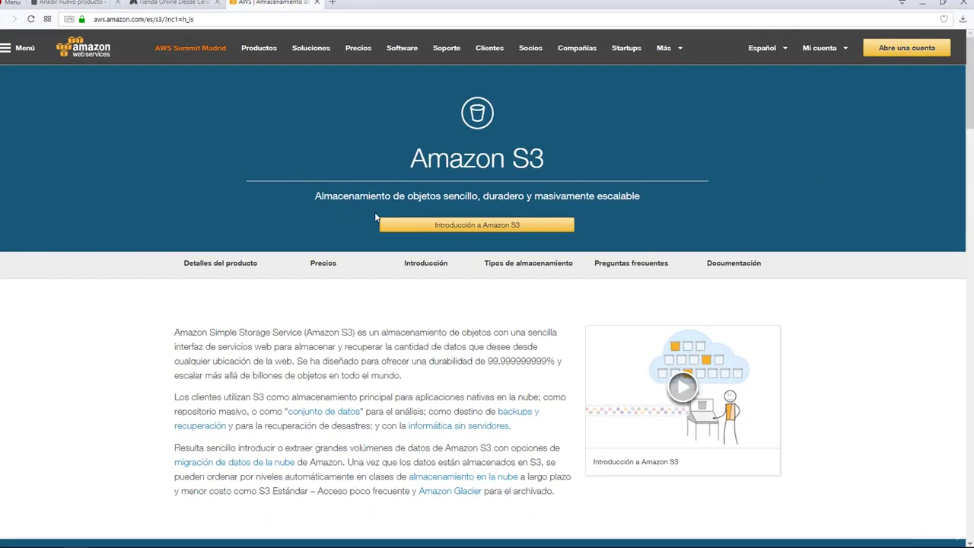
{"action": "left_click_drag", "start_coordinate": [544, 211], "coordinate": [723, 211]}
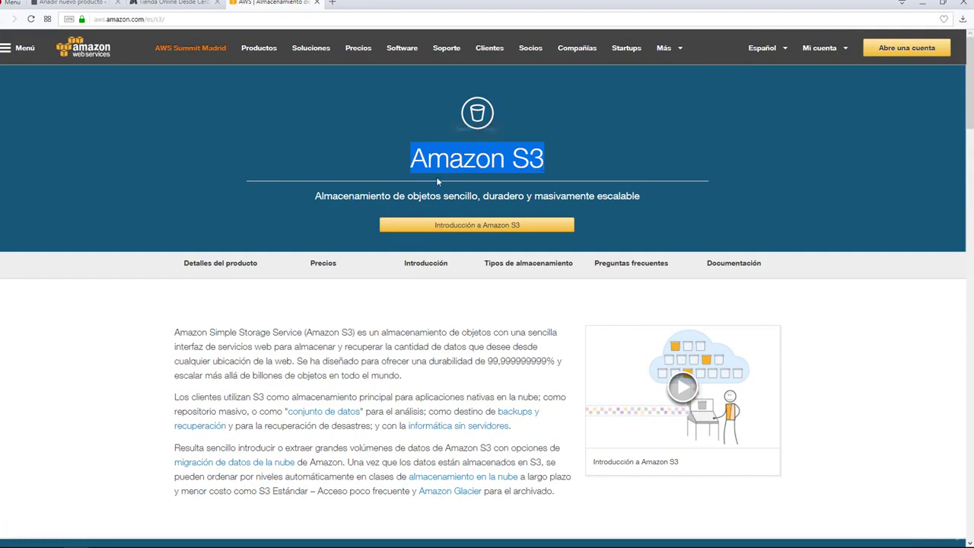
{"action": "left_click", "coordinate": [274, 191]}
{"action": "scroll", "coordinate": [194, 300], "scroll_direction": "down", "scroll_amount": 3}
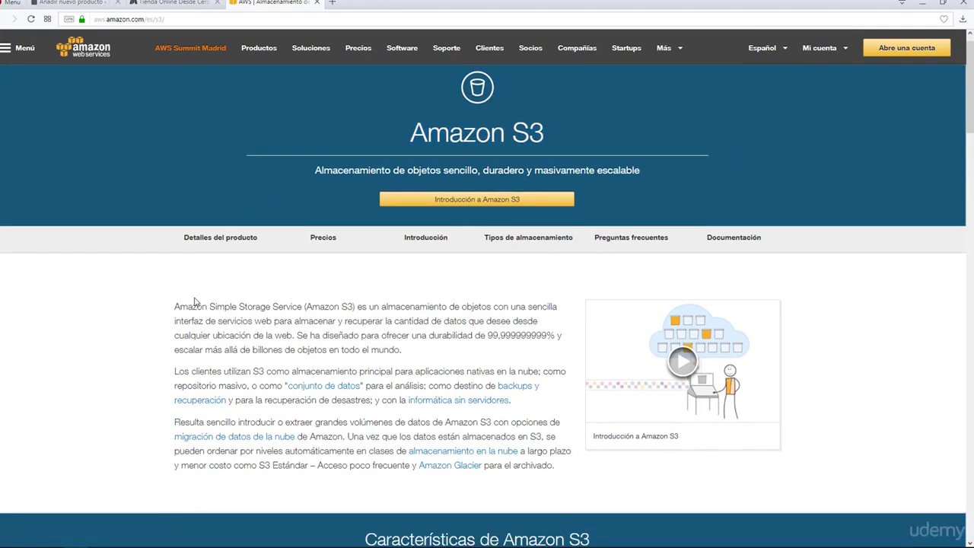
{"action": "scroll", "coordinate": [194, 300], "scroll_direction": "up", "scroll_amount": 3}
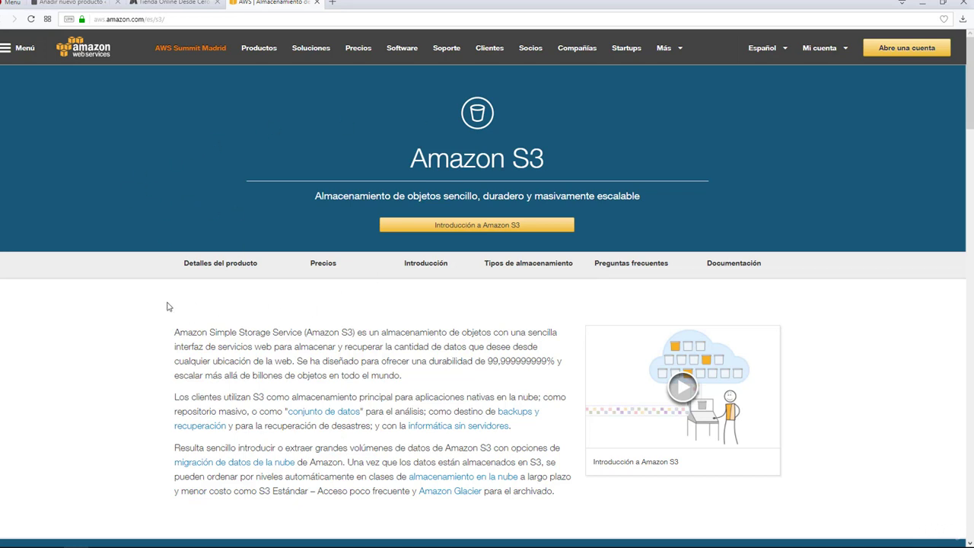
{"action": "left_click", "coordinate": [185, 3]}
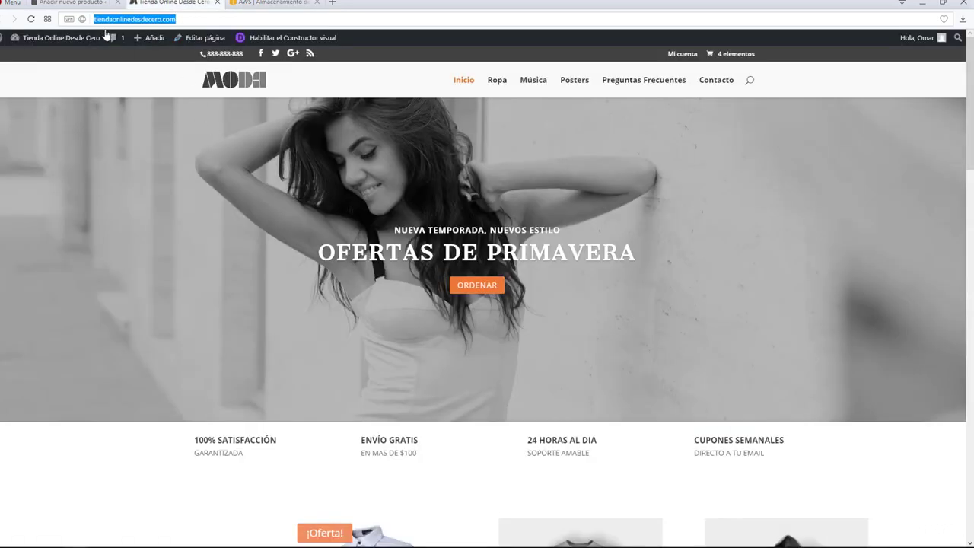
{"action": "left_click", "coordinate": [82, 3]}
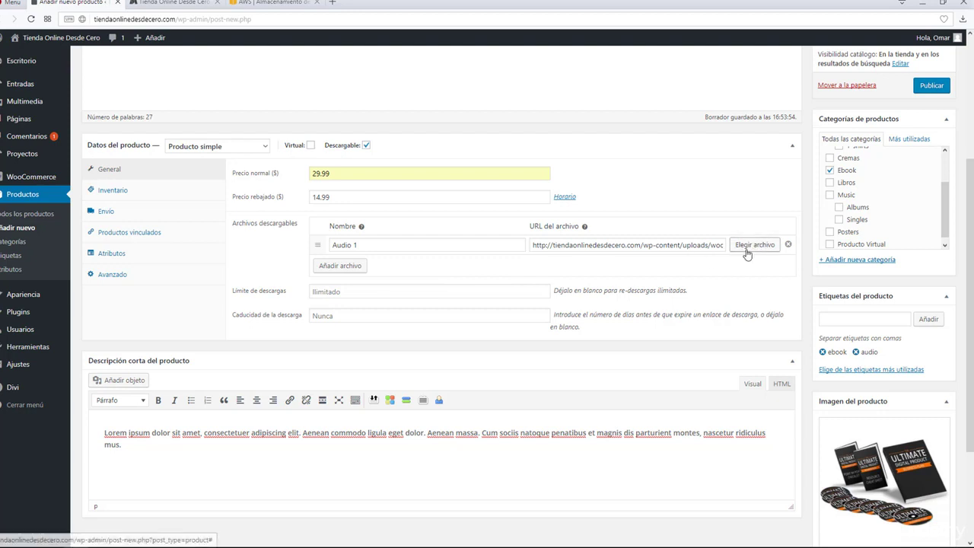
{"action": "left_click", "coordinate": [285, 6]}
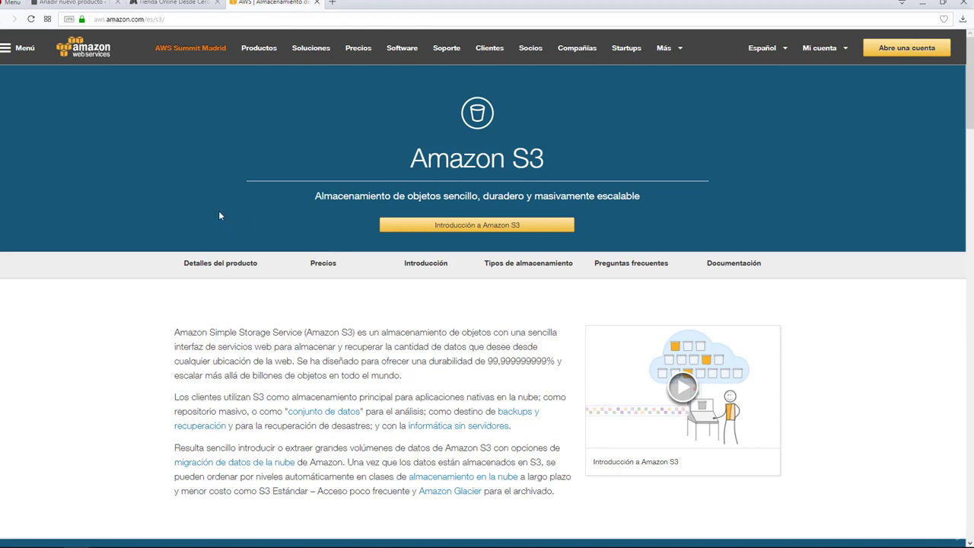
{"action": "left_click", "coordinate": [95, 3]}
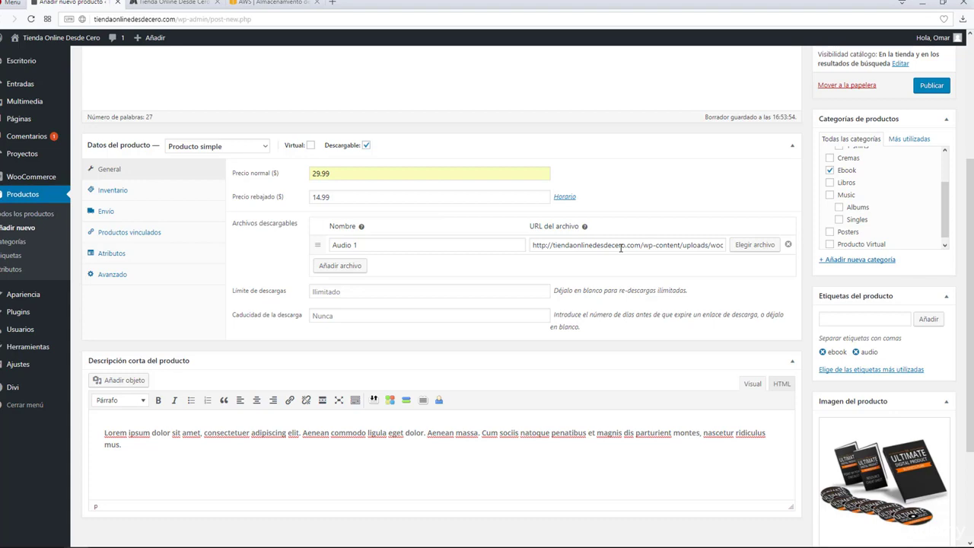
{"action": "left_click", "coordinate": [294, 6]}
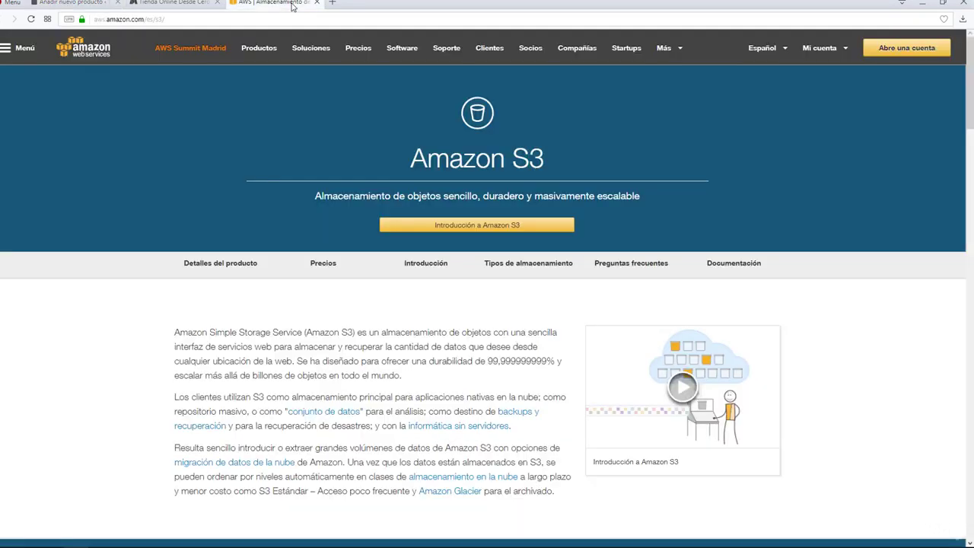
{"action": "left_click", "coordinate": [76, 3]}
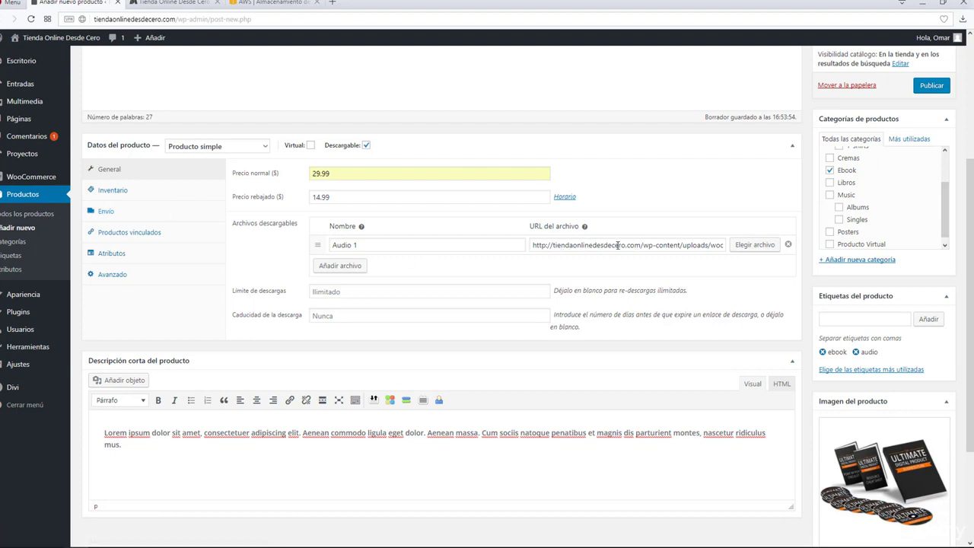
Add a second downloadable file entry to the product and name it "Ebook 1".
{"action": "left_click", "coordinate": [353, 268]}
{"action": "left_click", "coordinate": [373, 264]}
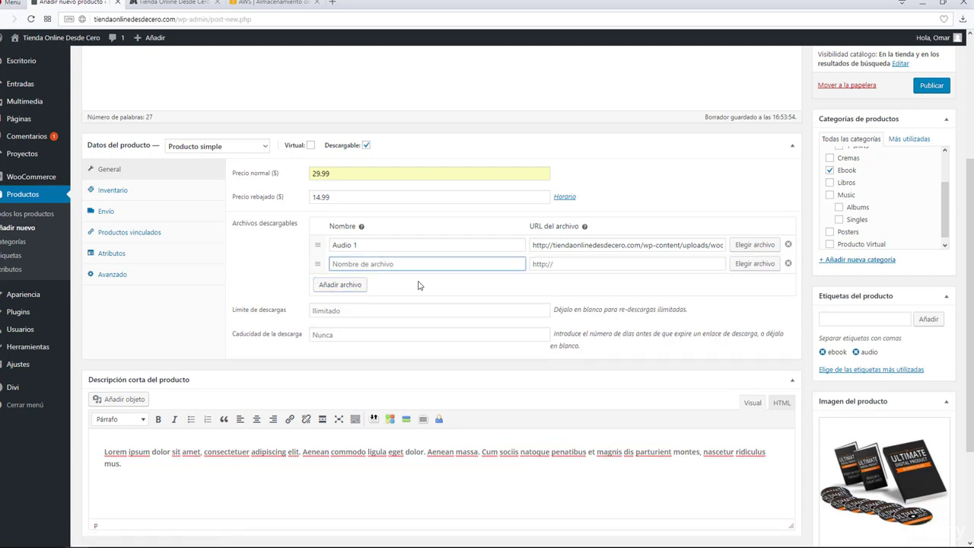
{"action": "type", "text": "Ebook 1"}
Copy the Audio 1 file URL into the file URL of the Ebook 1 entry.
{"action": "left_click", "coordinate": [558, 264]}
{"action": "triple_click", "coordinate": [570, 245]}
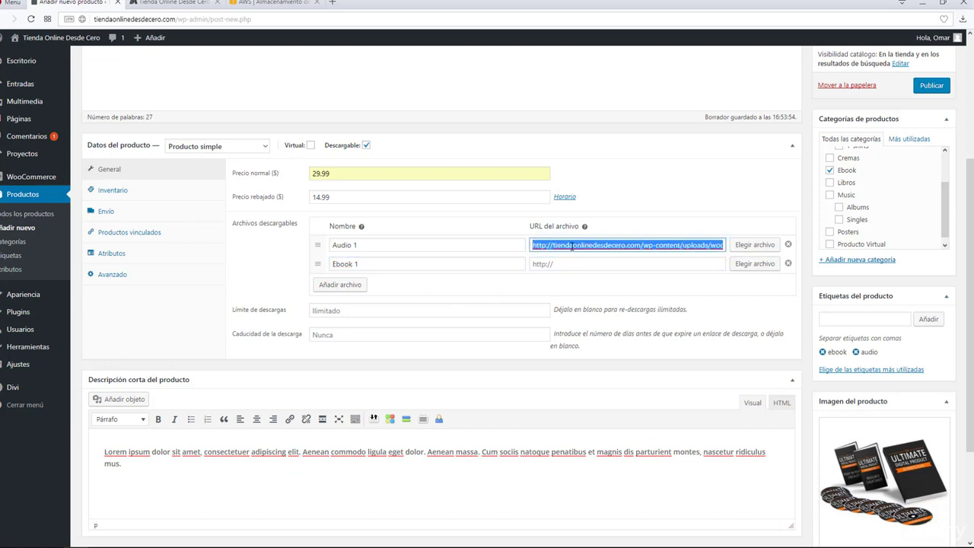
{"action": "right_click", "coordinate": [571, 248]}
{"action": "left_click", "coordinate": [594, 269]}
{"action": "left_click", "coordinate": [565, 267]}
{"action": "right_click", "coordinate": [565, 266]}
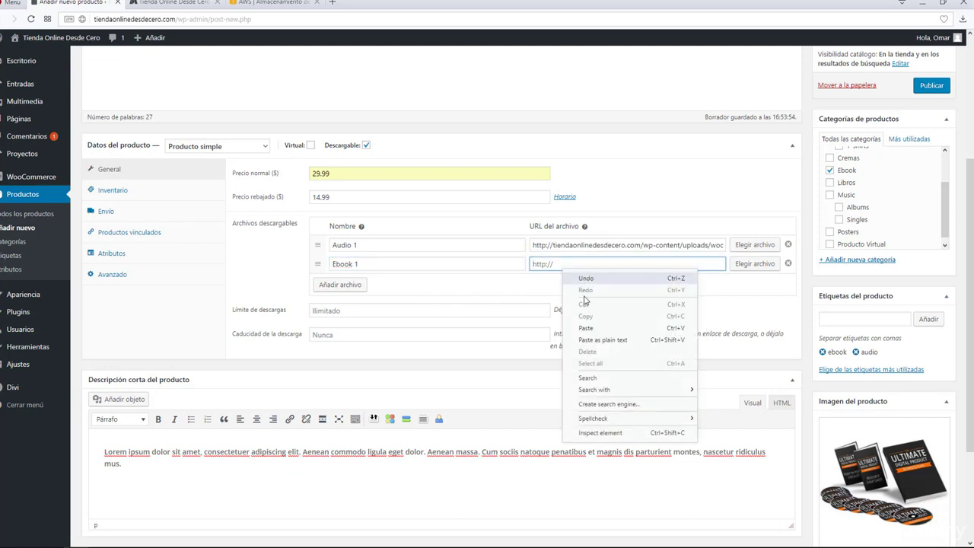
{"action": "left_click", "coordinate": [588, 327]}
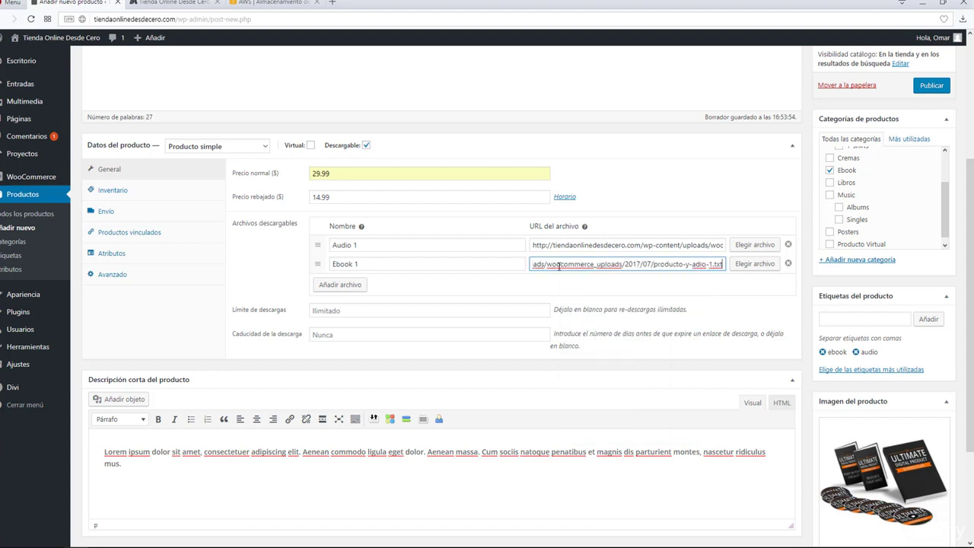
{"action": "triple_click", "coordinate": [581, 264]}
{"action": "left_click", "coordinate": [569, 283]}
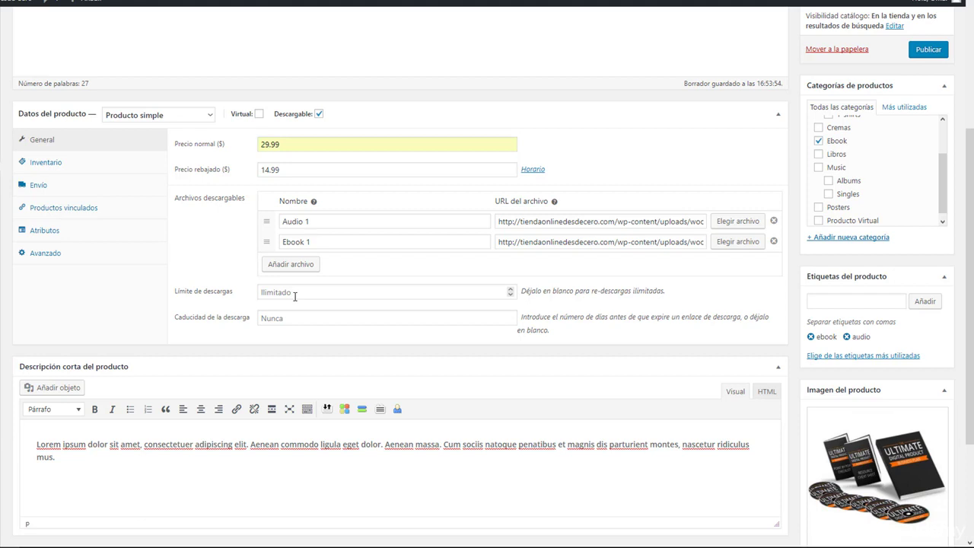
Set the product's download limit (Límite de descargas) to 10.
{"action": "left_click", "coordinate": [511, 290]}
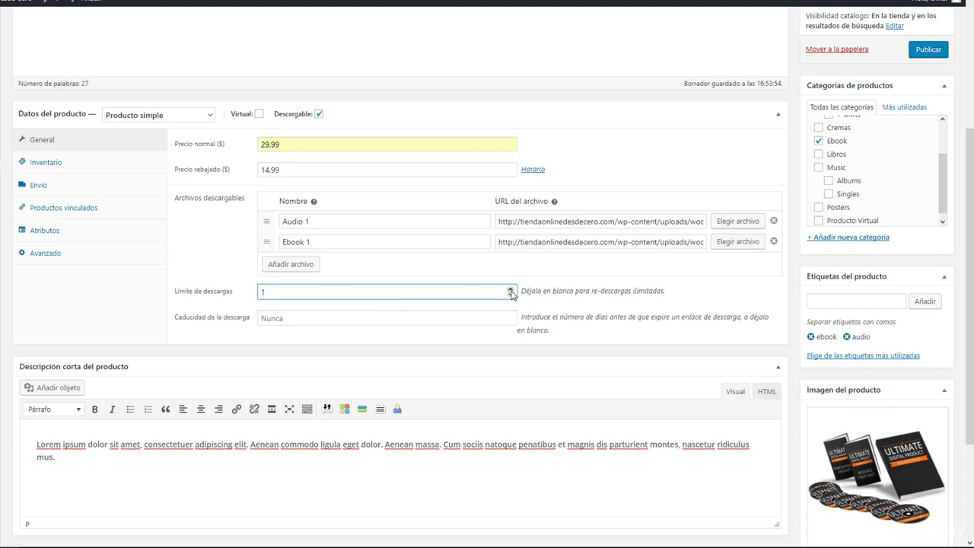
{"action": "left_click", "coordinate": [510, 290]}
{"action": "left_click", "coordinate": [511, 290]}
{"action": "left_click", "coordinate": [510, 290]}
{"action": "left_click", "coordinate": [510, 290]}
{"action": "left_click", "coordinate": [510, 289]}
Set the download expiry (Caducidad de la descarga) to 30 days.
{"action": "left_click", "coordinate": [307, 322]}
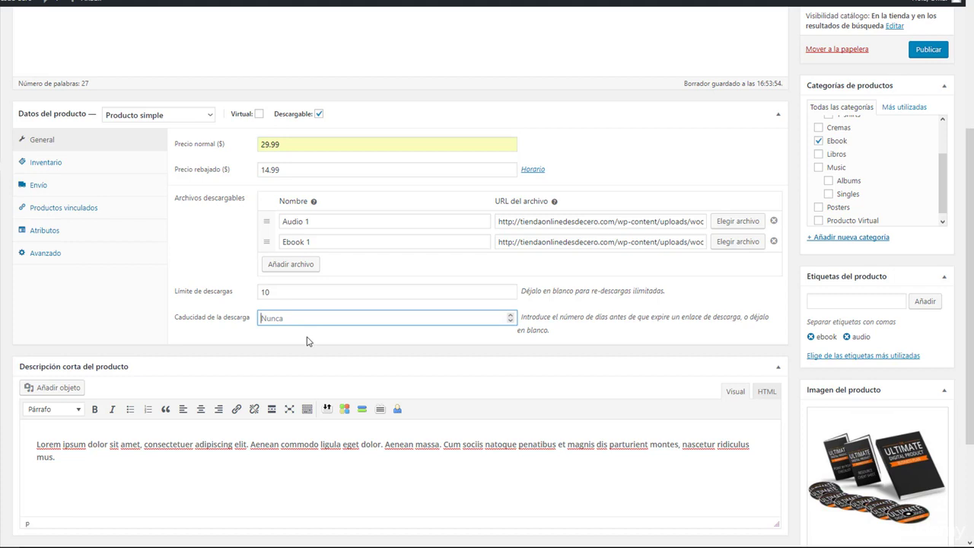
{"action": "left_click", "coordinate": [511, 315]}
{"action": "left_click", "coordinate": [510, 315]}
{"action": "left_click", "coordinate": [510, 315]}
{"action": "left_click", "coordinate": [511, 315]}
{"action": "left_click", "coordinate": [510, 315]}
{"action": "left_click", "coordinate": [511, 315]}
{"action": "left_click", "coordinate": [511, 315]}
{"action": "key", "text": "BackSpace"}
{"action": "type", "text": "30"}
{"action": "left_click", "coordinate": [229, 328]}
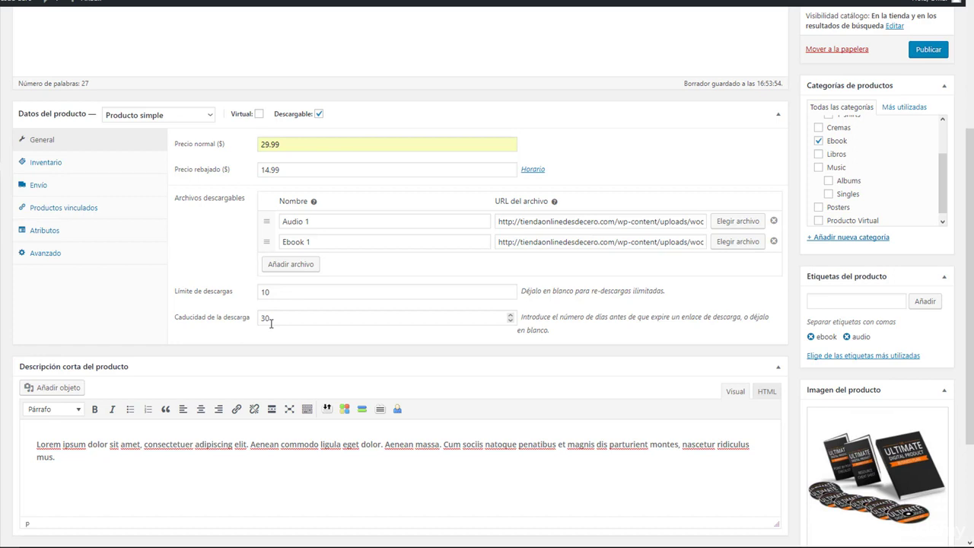
Review the product's inventory, shipping, linked products, attributes and advanced settings, then return to the general settings.
{"action": "left_click", "coordinate": [75, 166]}
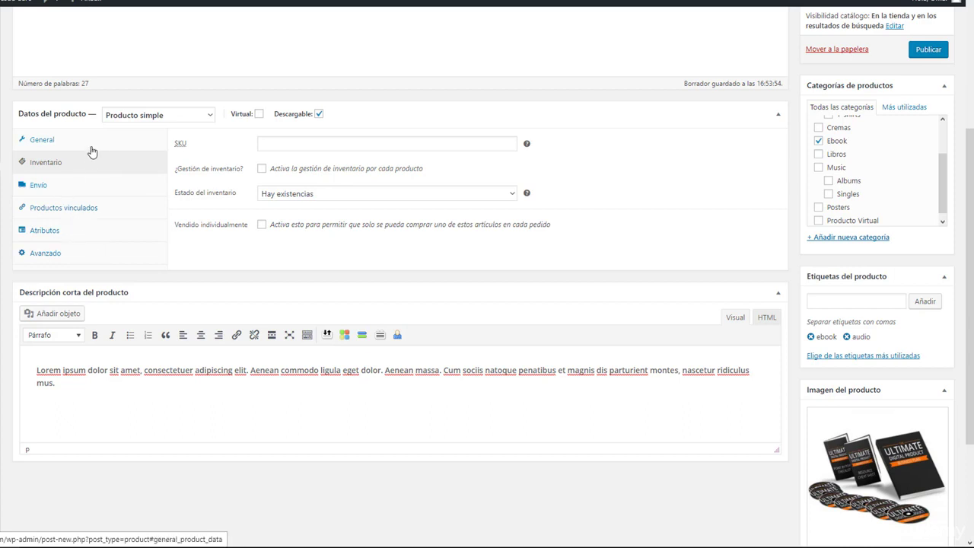
{"action": "left_click", "coordinate": [260, 169]}
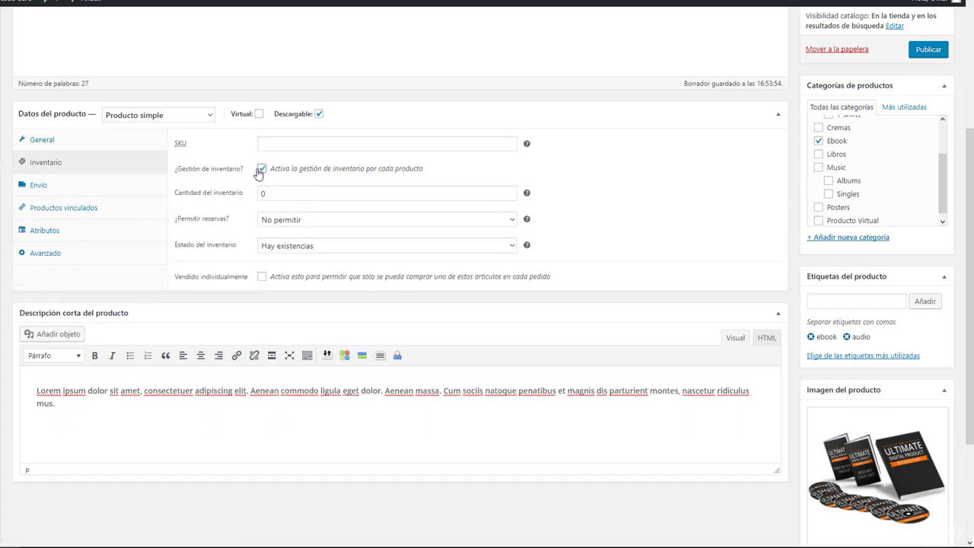
{"action": "left_click", "coordinate": [261, 169]}
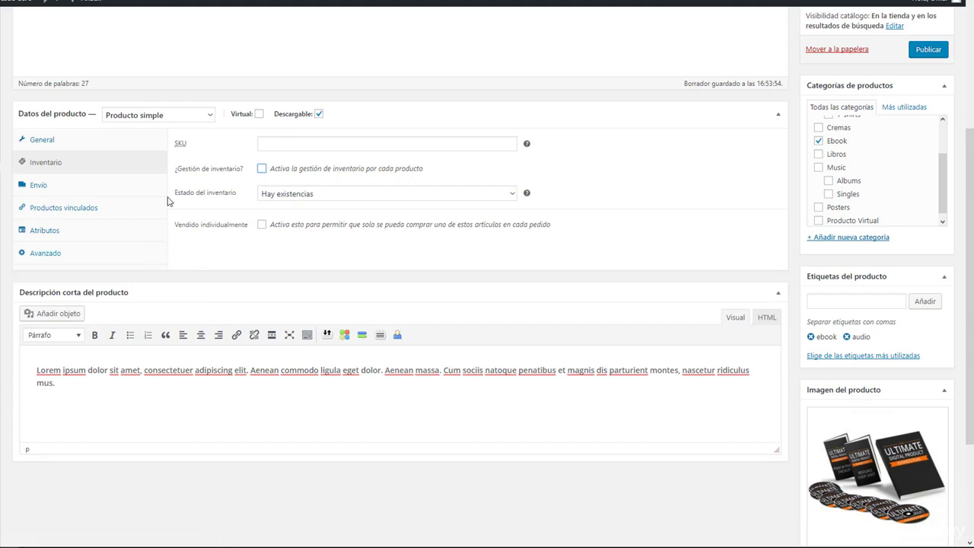
{"action": "left_click", "coordinate": [98, 193]}
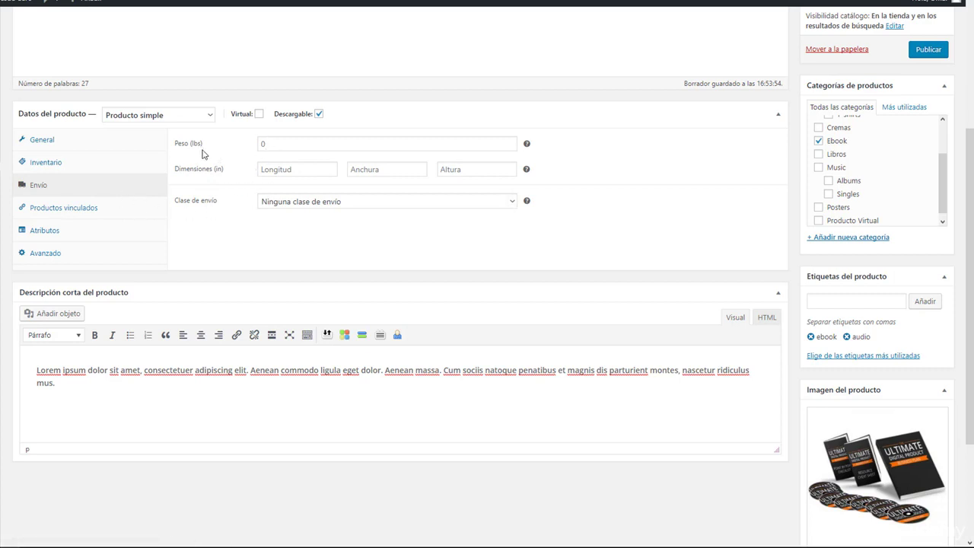
{"action": "left_click", "coordinate": [319, 206]}
{"action": "left_click", "coordinate": [188, 239]}
{"action": "left_click", "coordinate": [118, 218]}
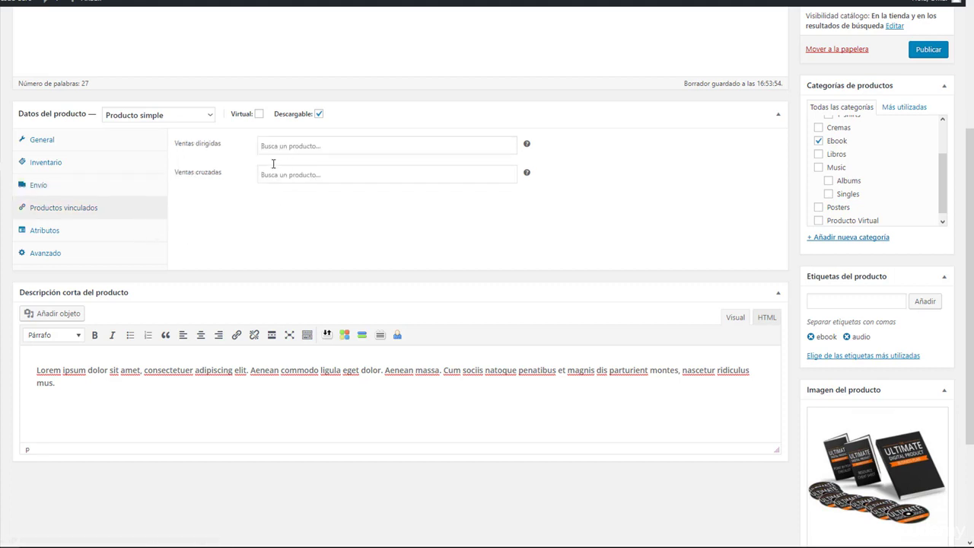
{"action": "left_click", "coordinate": [130, 240]}
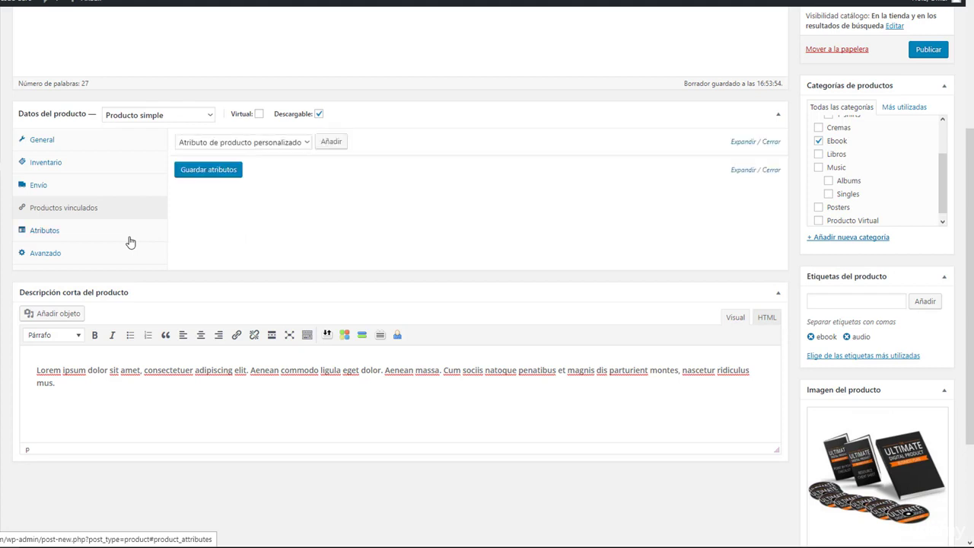
{"action": "left_click", "coordinate": [87, 259]}
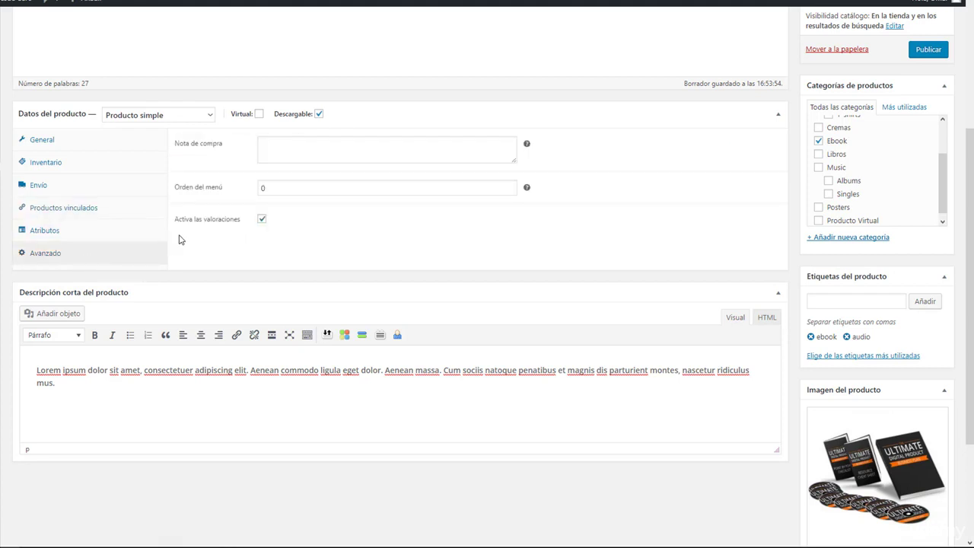
{"action": "mouse_move", "coordinate": [321, 118]}
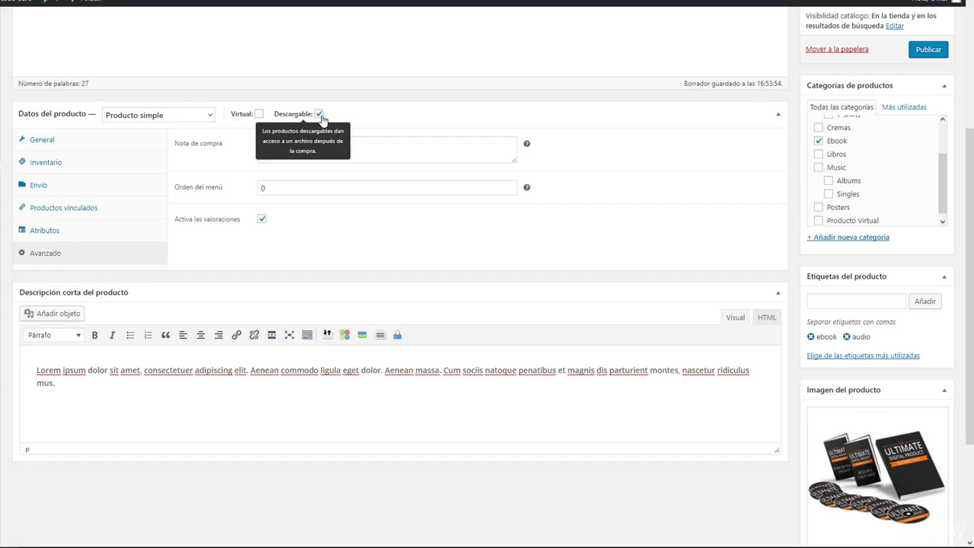
{"action": "left_click", "coordinate": [95, 154]}
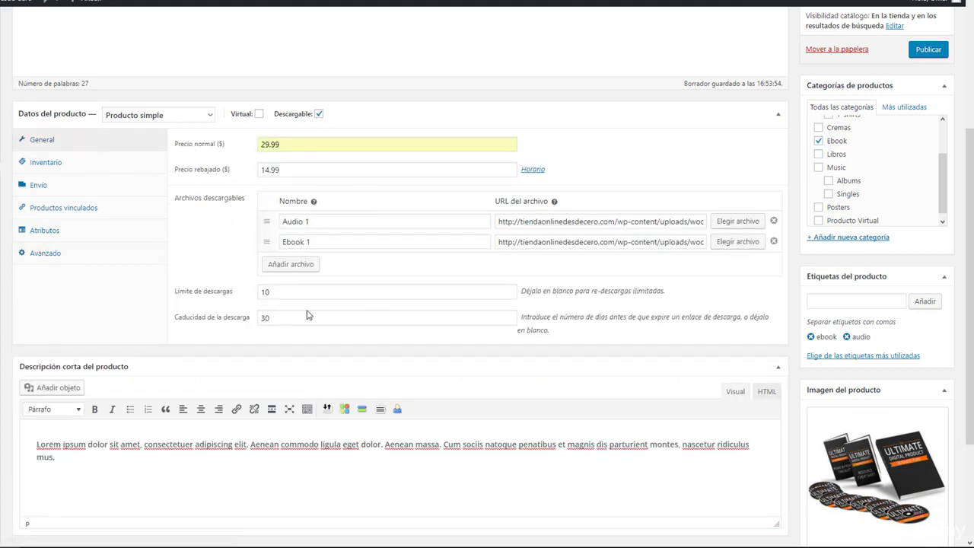
Publish the downloadable ebook and audio product.
{"action": "scroll", "coordinate": [157, 278], "scroll_direction": "down", "scroll_amount": 2}
{"action": "scroll", "coordinate": [158, 280], "scroll_direction": "up", "scroll_amount": 5}
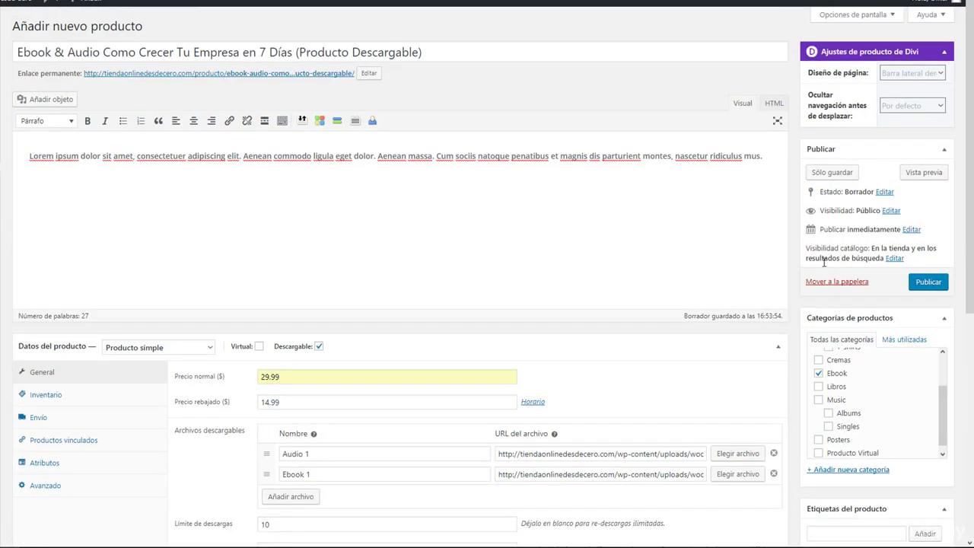
{"action": "left_click", "coordinate": [929, 283]}
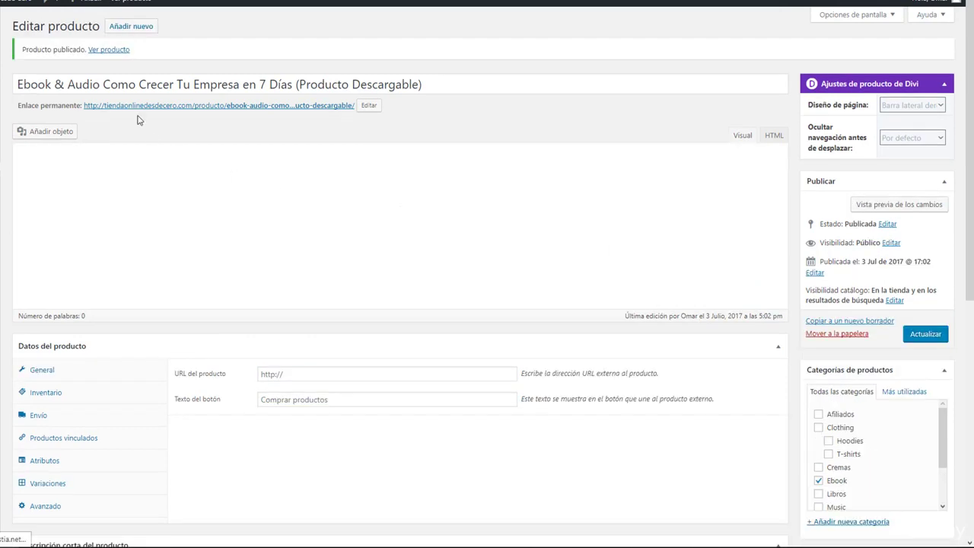
View the published product in the store and check its title, regular price and sale price.
{"action": "right_click", "coordinate": [113, 51]}
{"action": "key", "text": "Escape"}
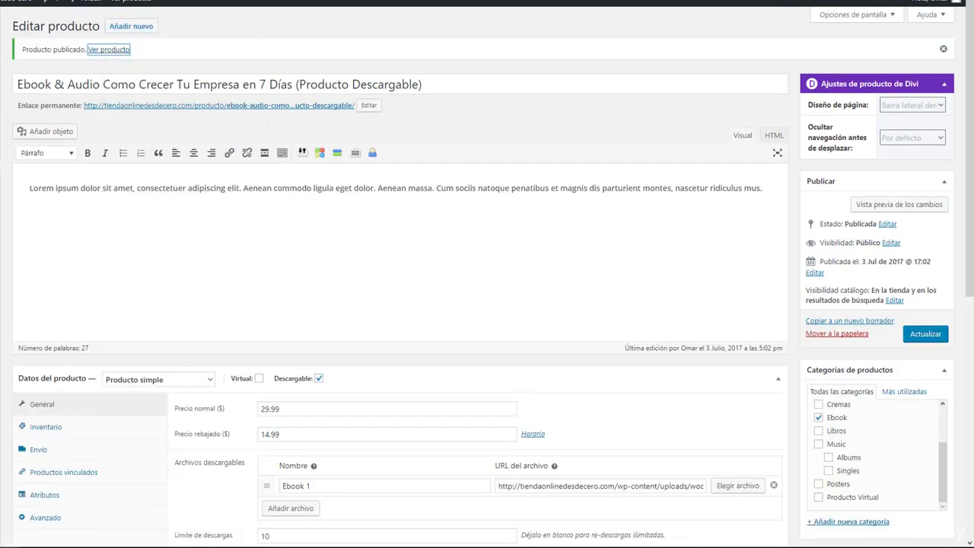
{"action": "left_click", "coordinate": [95, 50]}
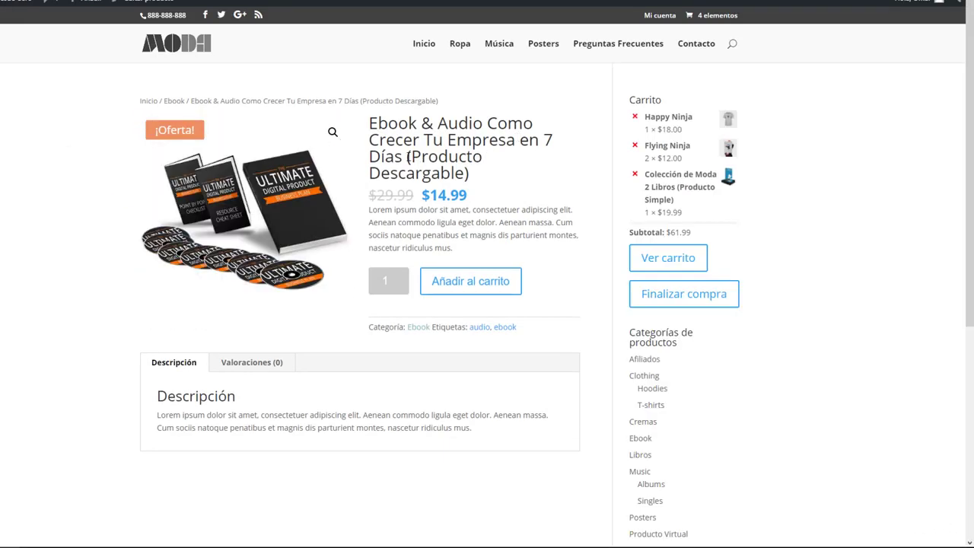
{"action": "left_click_drag", "start_coordinate": [408, 157], "coordinate": [523, 178]}
{"action": "left_click", "coordinate": [524, 178]}
{"action": "triple_click", "coordinate": [386, 199]}
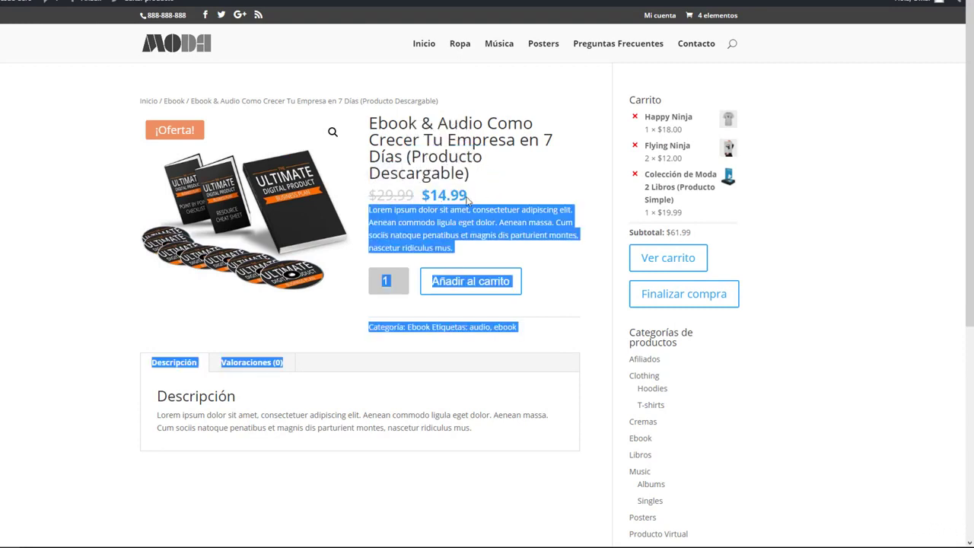
{"action": "left_click", "coordinate": [441, 200]}
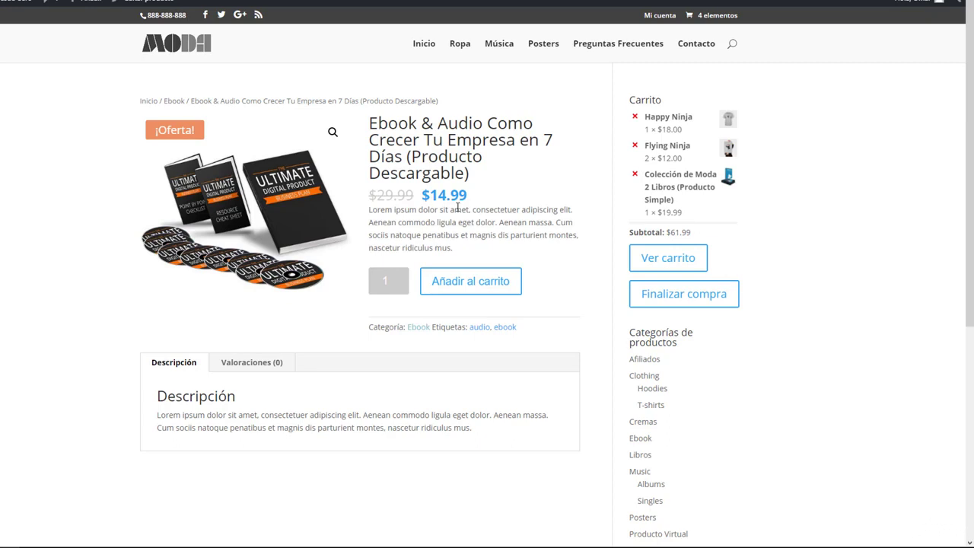